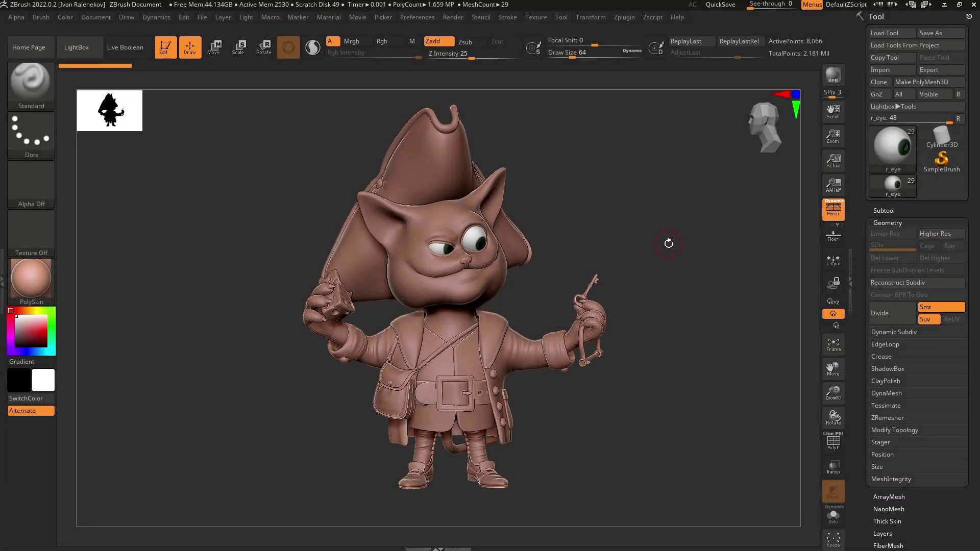
- Bring up the cat-pirate reference painting to compare with the ZBrush sculpt
key("alt+Tab")
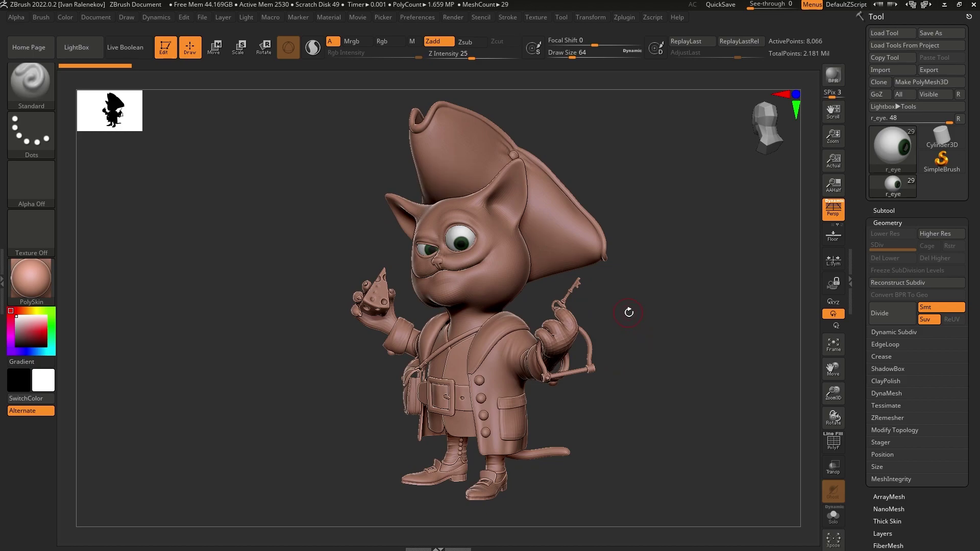
- Rotate the pirate cat sculpt on the canvas to face the viewer
left_click_drag(628, 311, 656, 310)
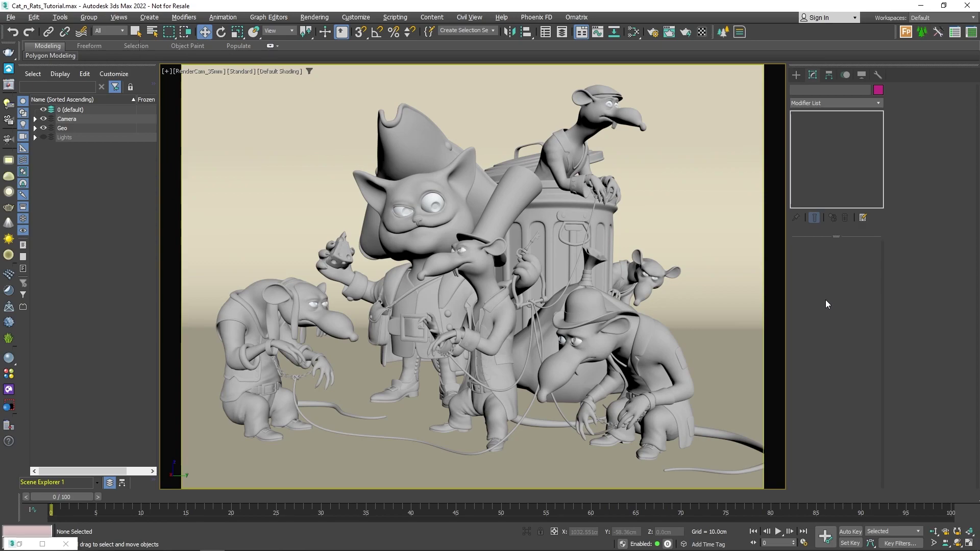
- In the Geo group, hide Rat_01 through Rat_05 and the Envi trash-can environment
left_click(34, 128)
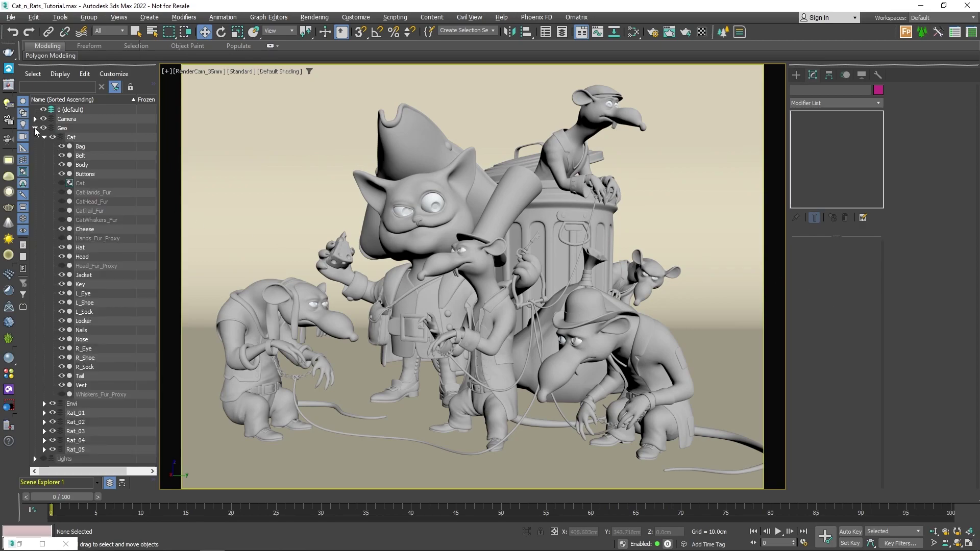
left_click(52, 450)
left_click(52, 440)
left_click(53, 431)
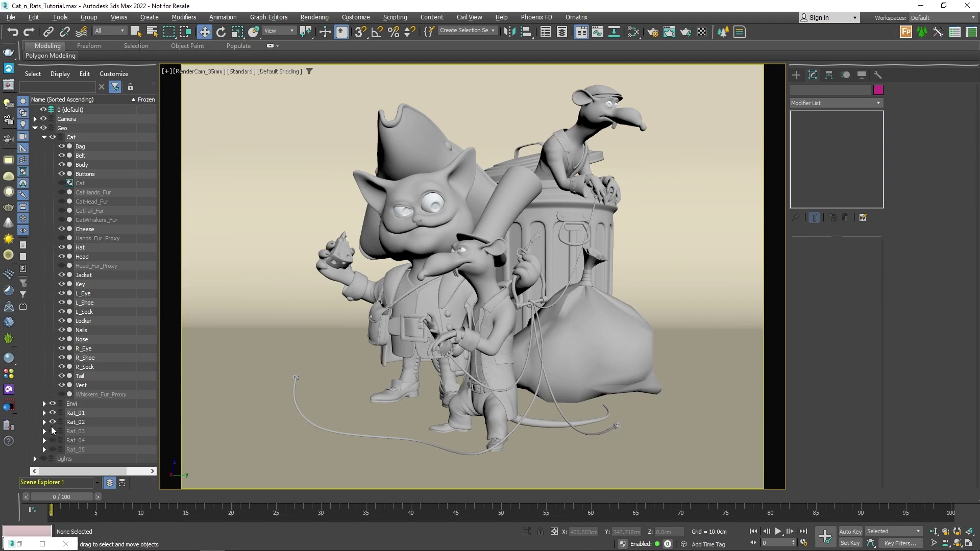
left_click(52, 422)
left_click(53, 412)
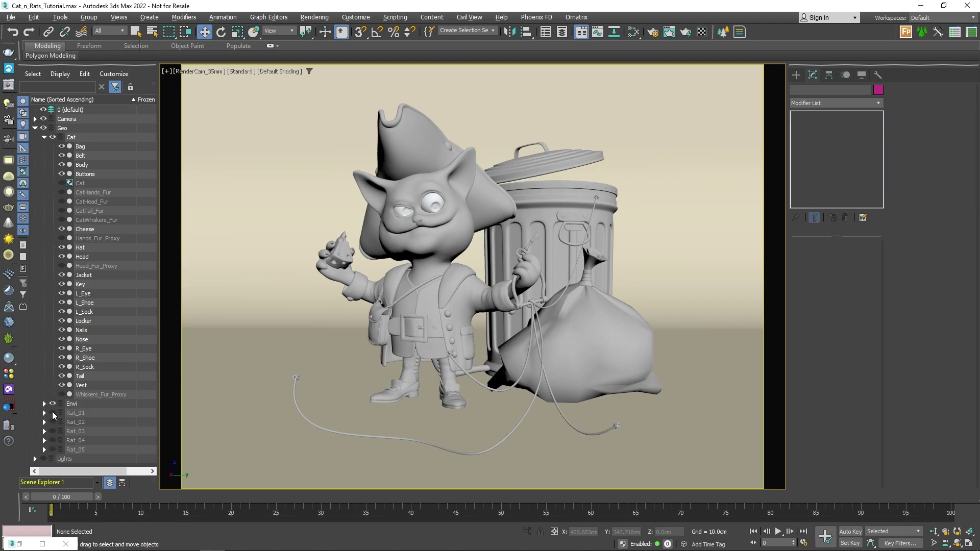
left_click(52, 403)
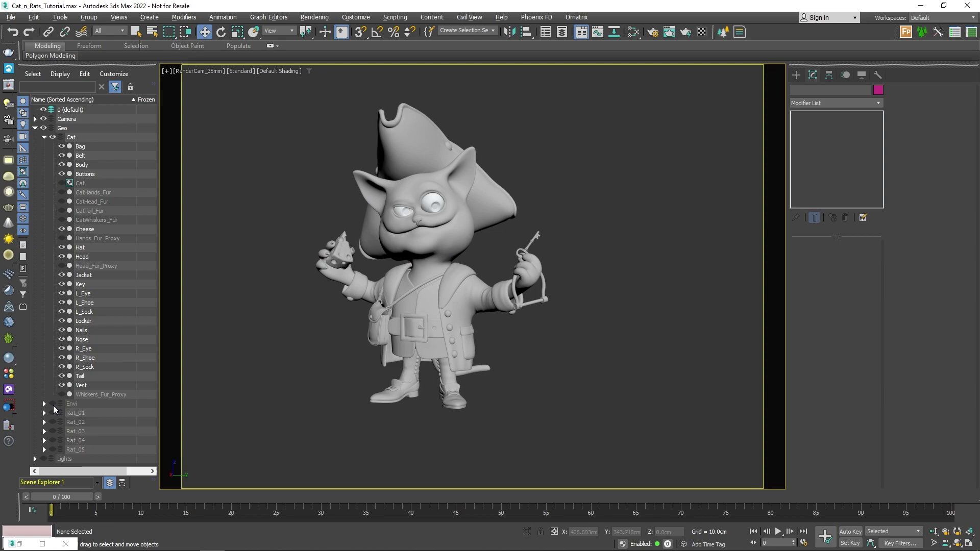
- Maximize the Perspective view and isolate the Head_Fur_Proxy mesh
key("alt+w")
key("alt+w")
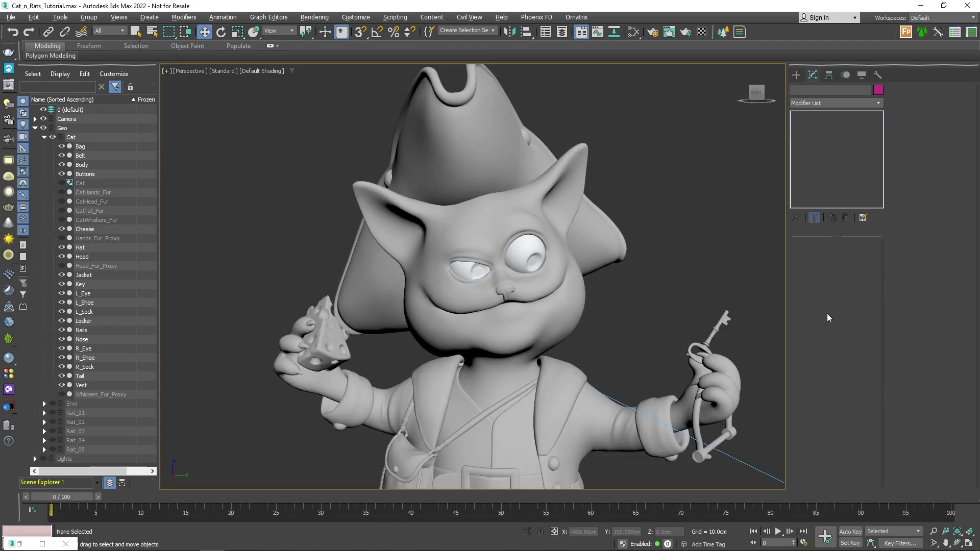
left_click(84, 267)
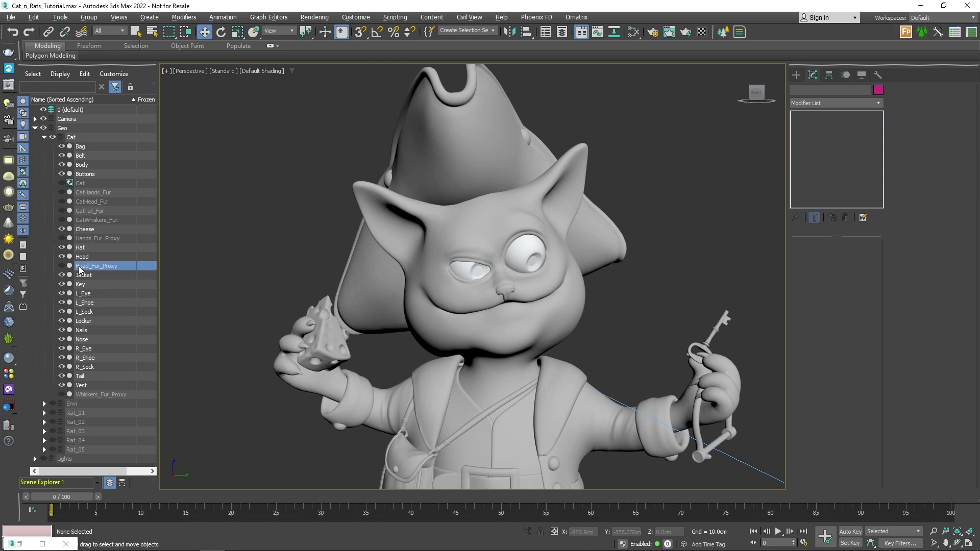
key("alt+q")
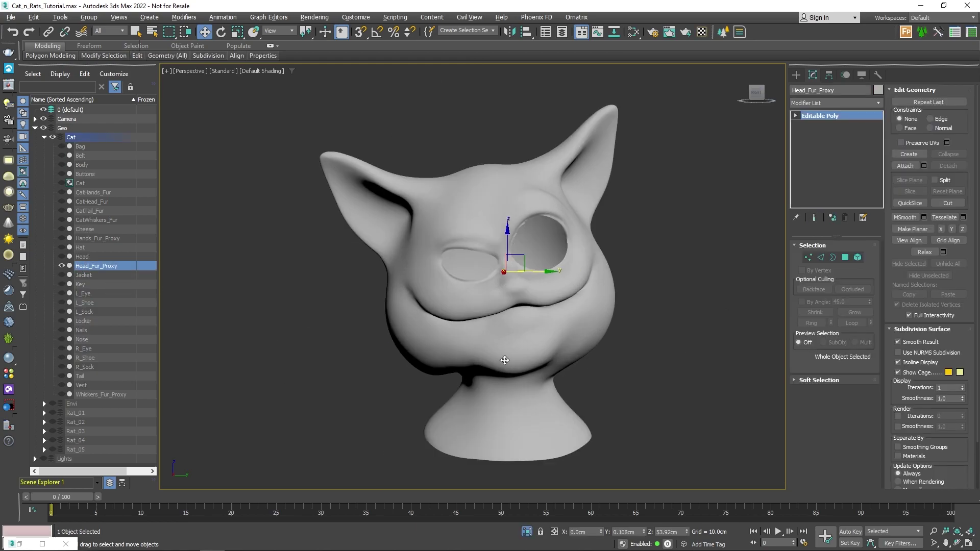
- Exit isolation to bring back the whole cat, and cancel Ornatrix Generate Groom
mouse_move(383, 384)
middle_mouse_down("alt")
mouse_move(353, 382)
mouse_move(397, 389)
mouse_move(377, 391)
middle_mouse_up("alt")
key("alt+q")
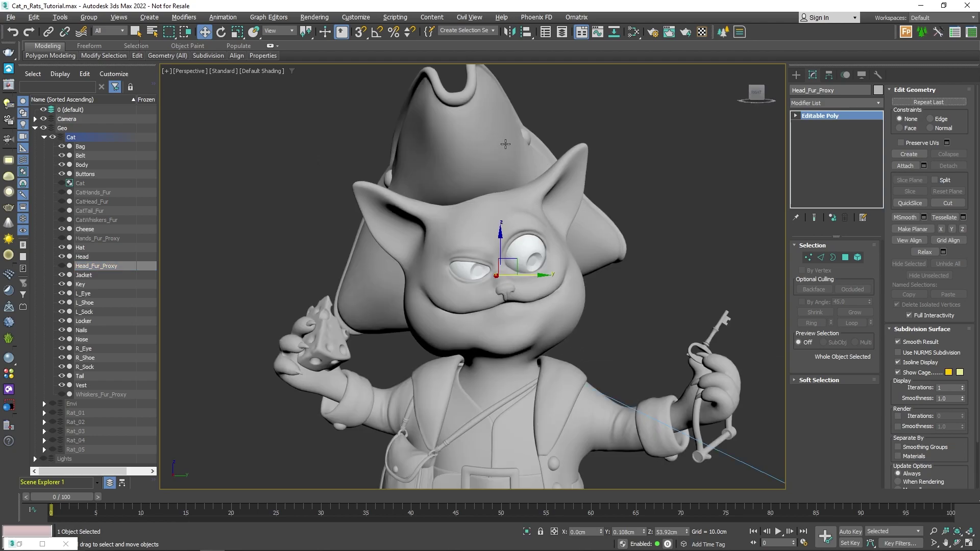
left_click(576, 17)
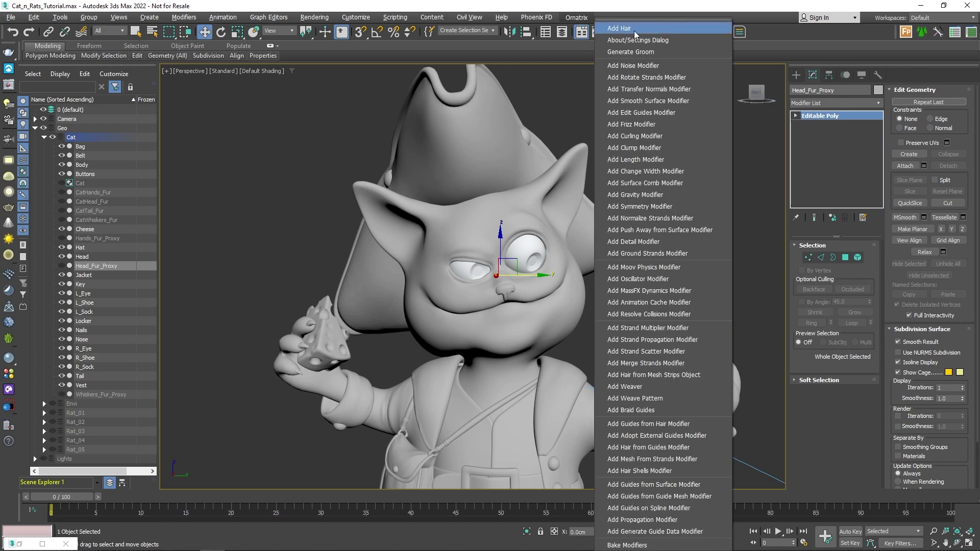
left_click(630, 51)
left_click(526, 347)
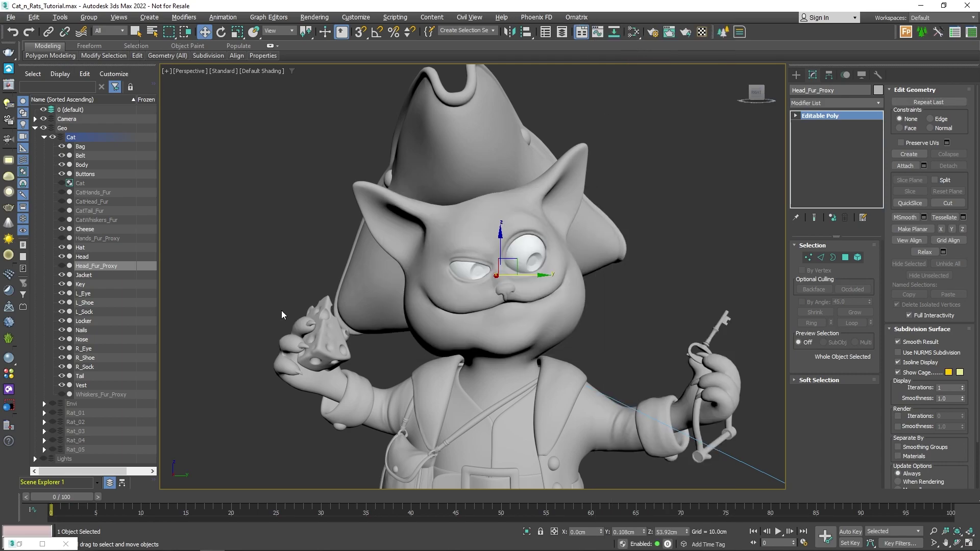
- Select and unhide CatHead_Fur, then open its Ox Guides from Surface settings
left_click(270, 290)
left_click(92, 201)
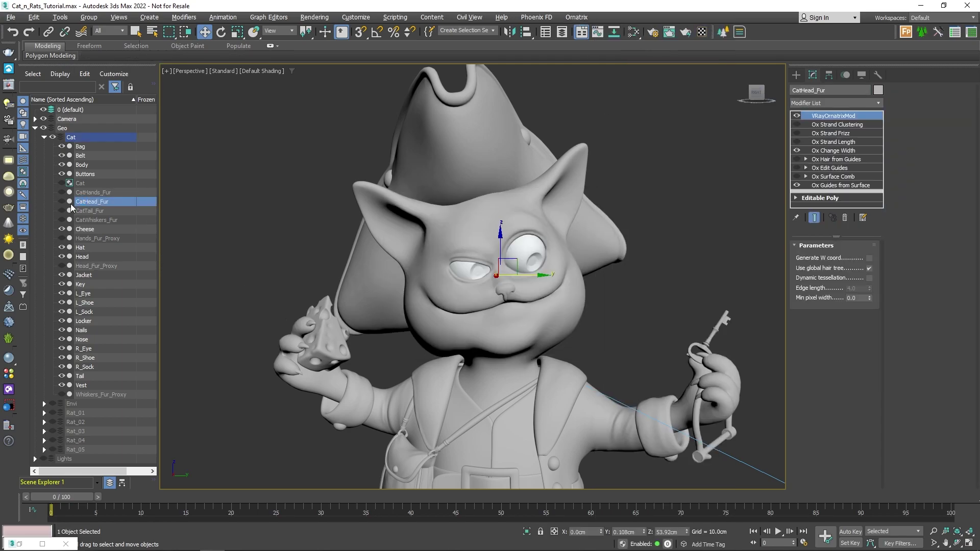
left_click(61, 202)
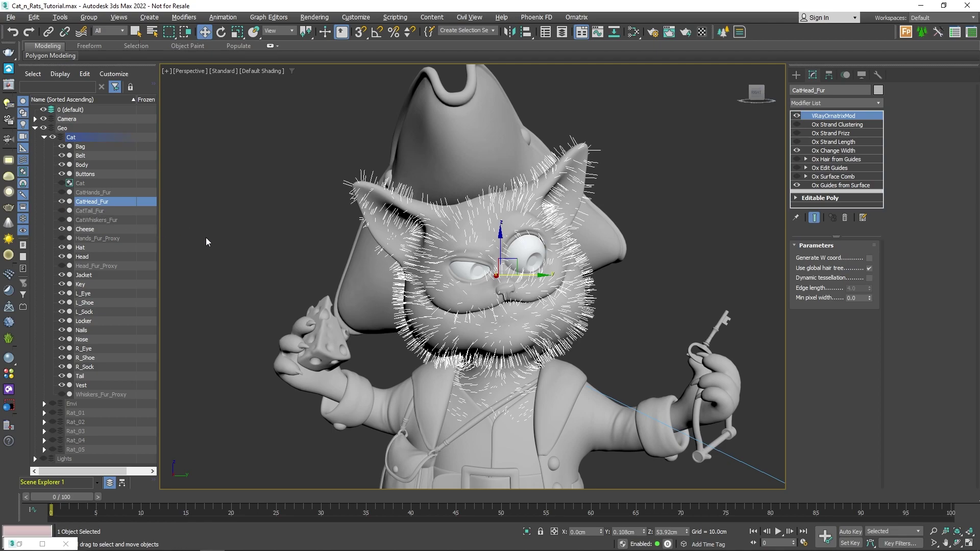
left_click(836, 185)
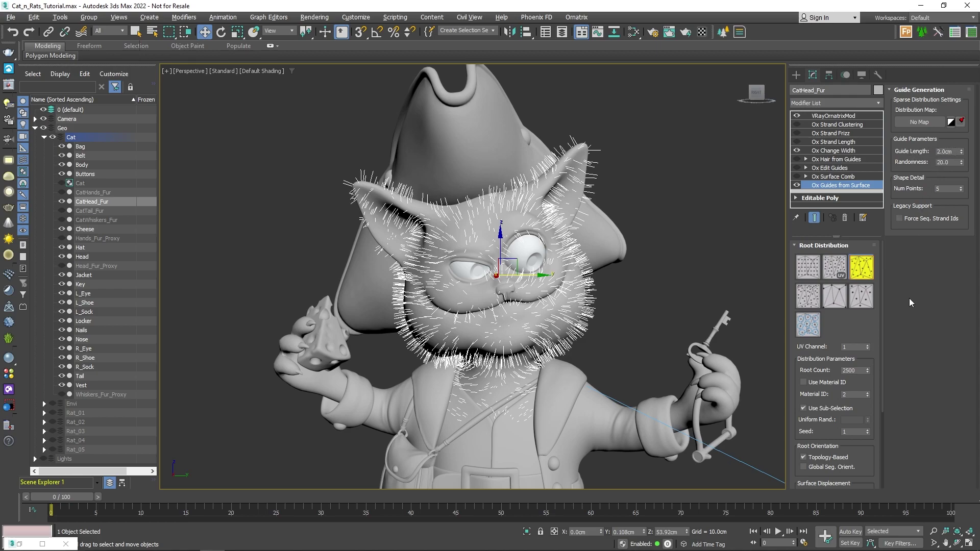
- Enable Ox Surface Comb on the head fur and review its comb sinks
left_click(796, 176)
left_click(806, 177)
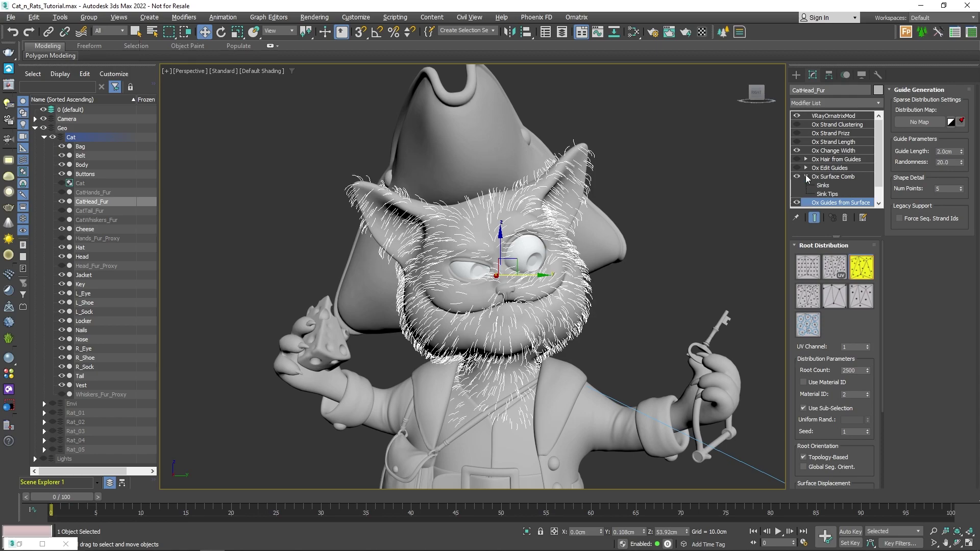
left_click(822, 186)
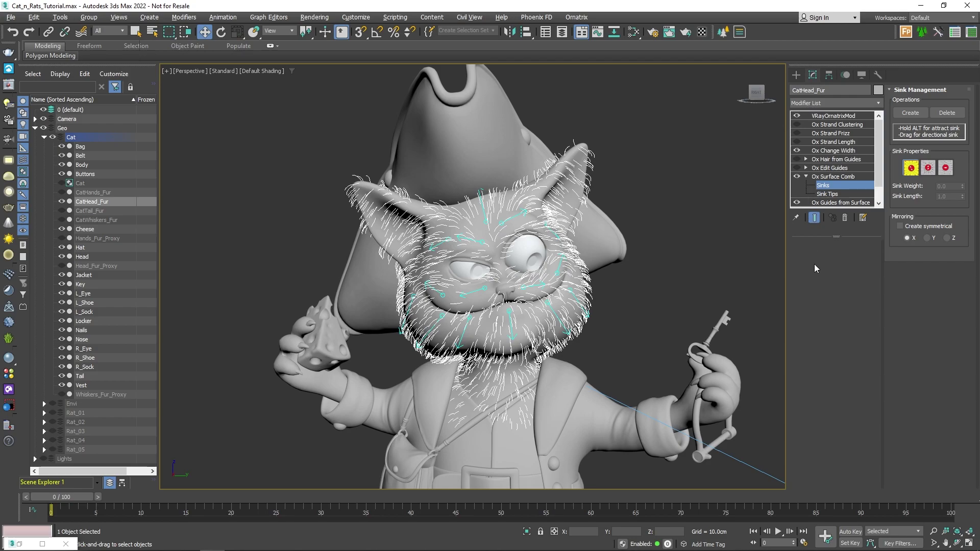
left_click(807, 176)
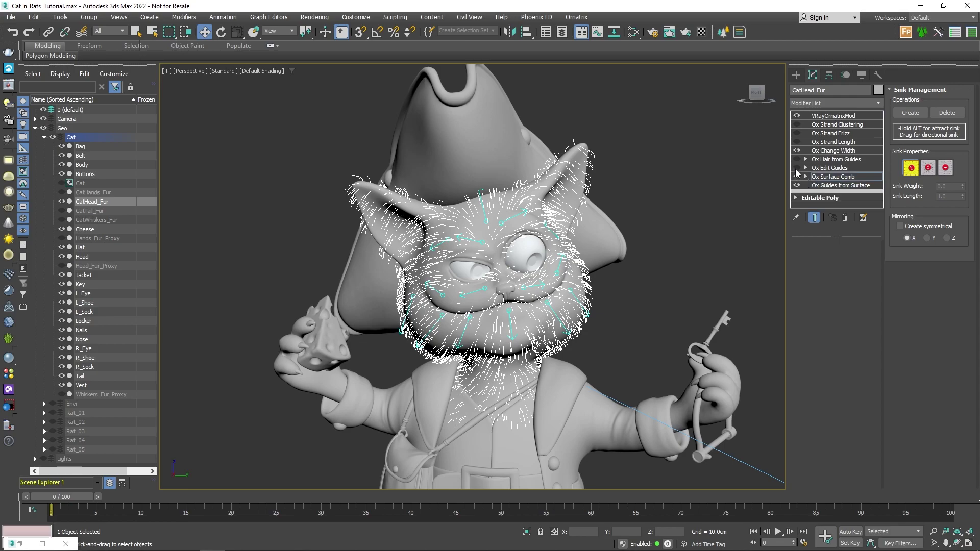
- Enable Ox Edit Guides and open its guide-brushing settings
left_click(796, 169)
left_click(822, 169)
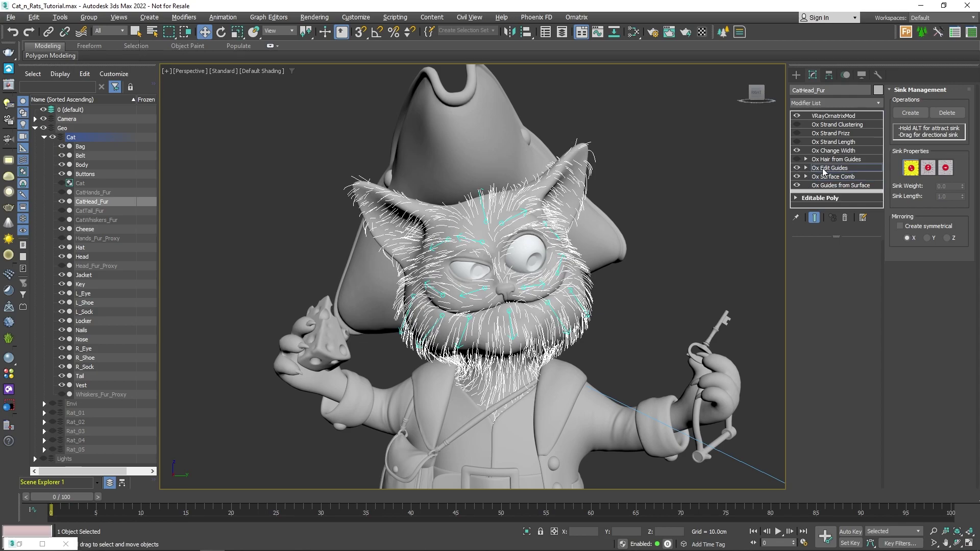
left_click(847, 262)
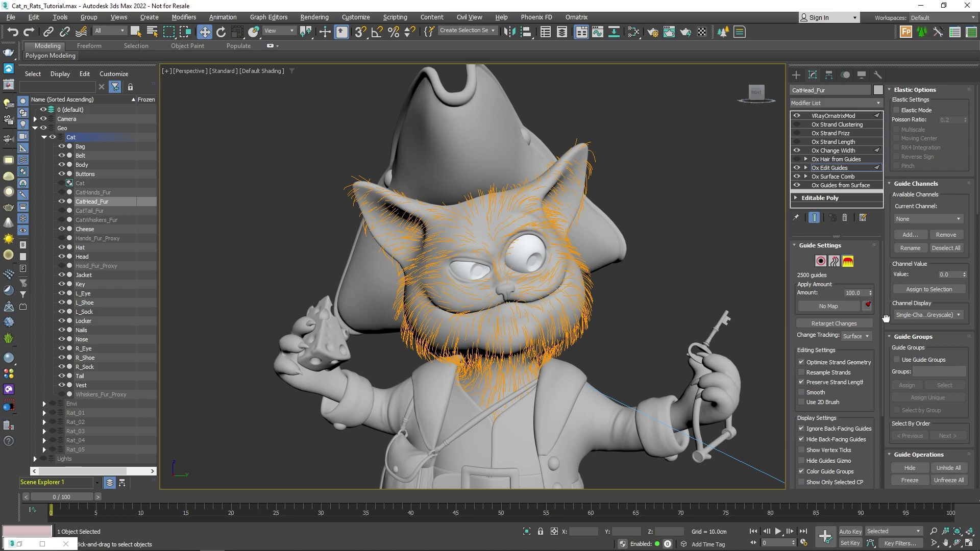
mouse_move(883, 314)
left_mouse_down()
mouse_move(899, 158)
mouse_move(890, 15)
left_mouse_up()
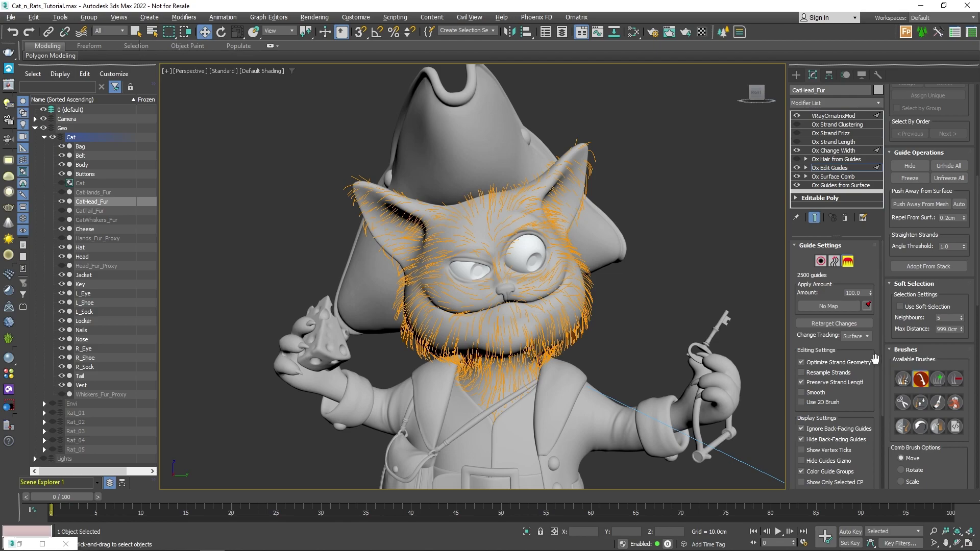
left_click(848, 262)
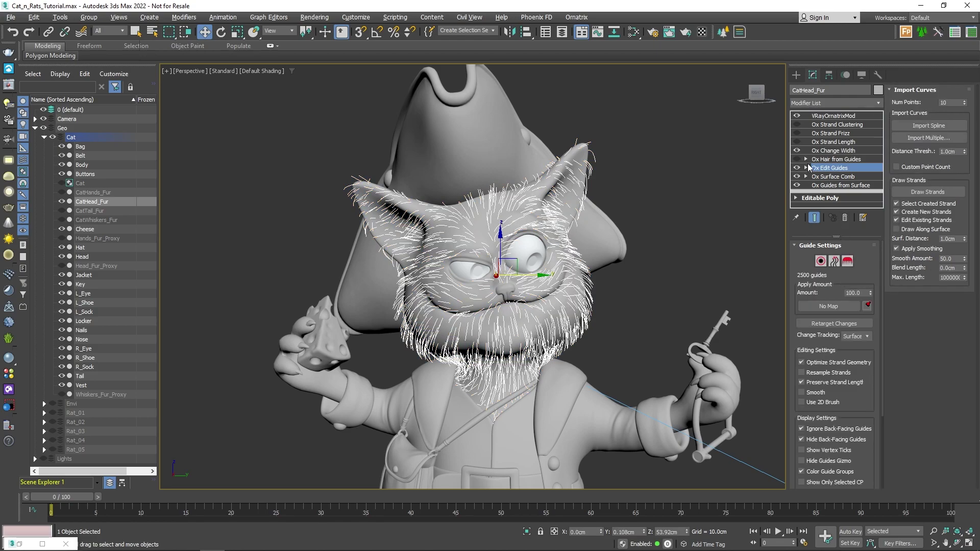
- Enable Ox Hair from Guides, Strand Length, Strand Frizz and Strand Clustering on the head fur
left_click(796, 160)
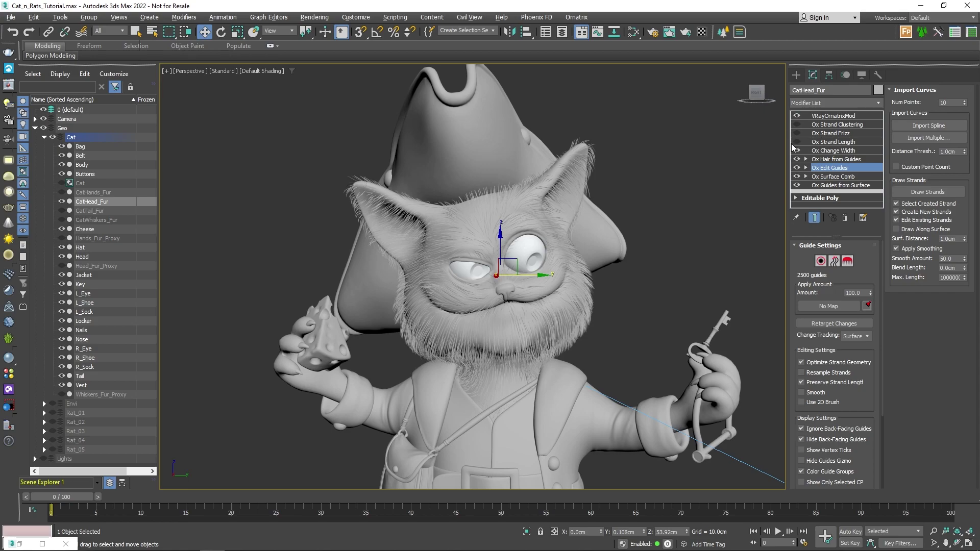
left_click(797, 142)
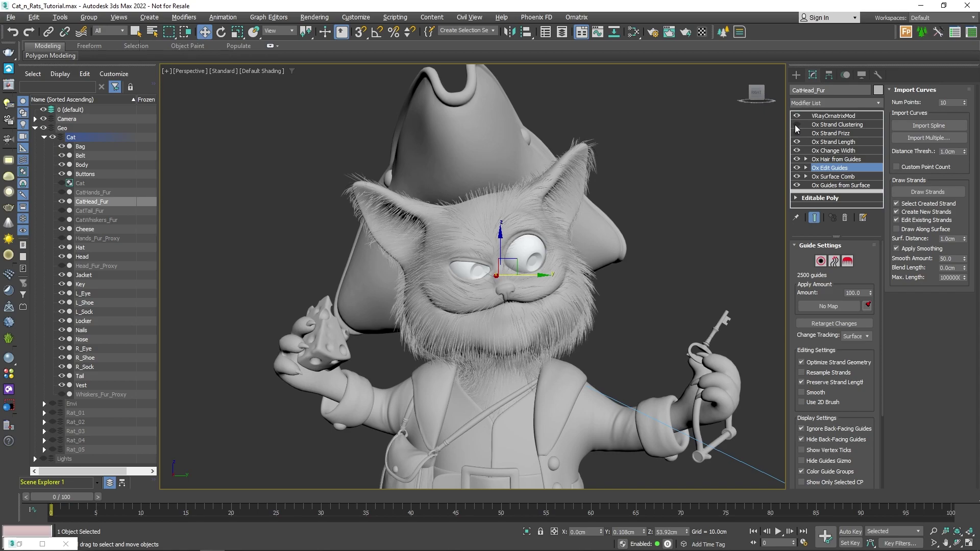
left_click(796, 133)
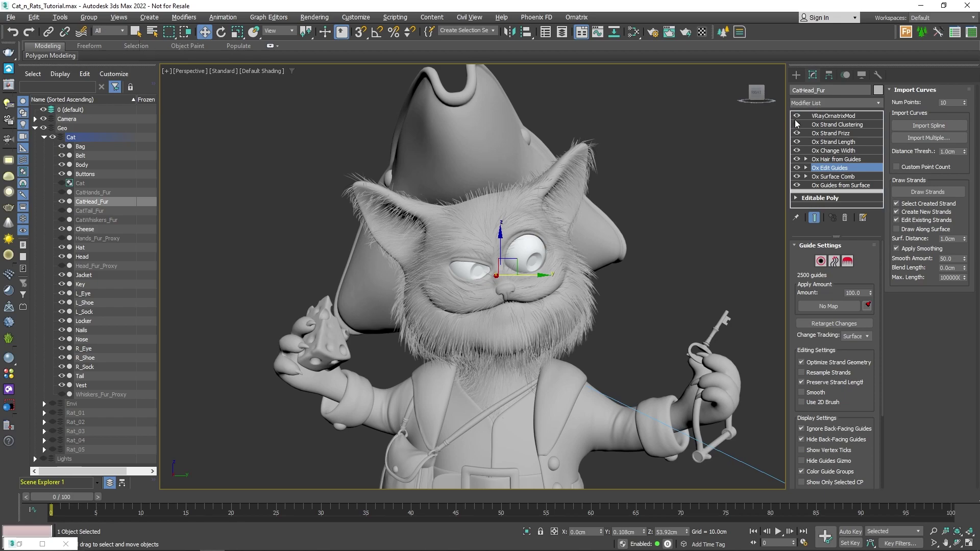
left_click(797, 124)
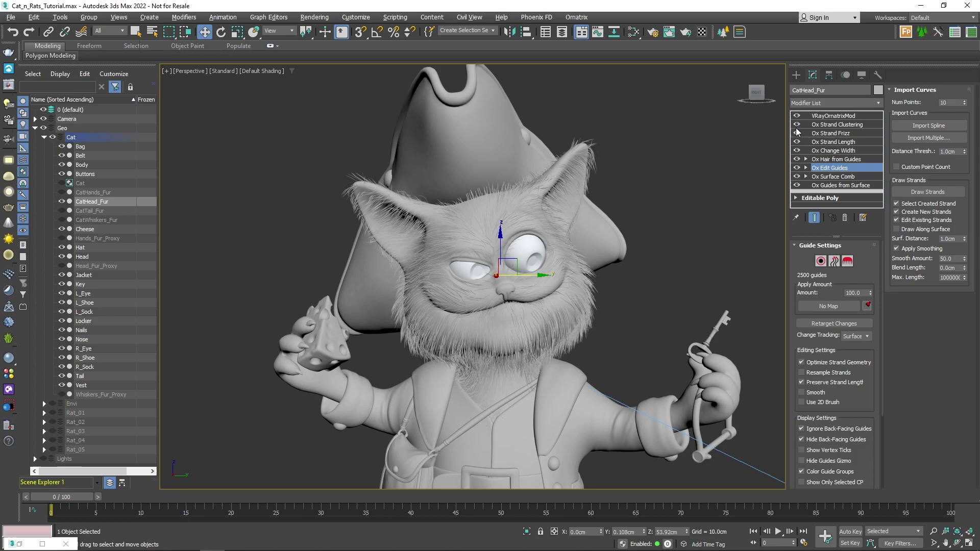
left_click(771, 131)
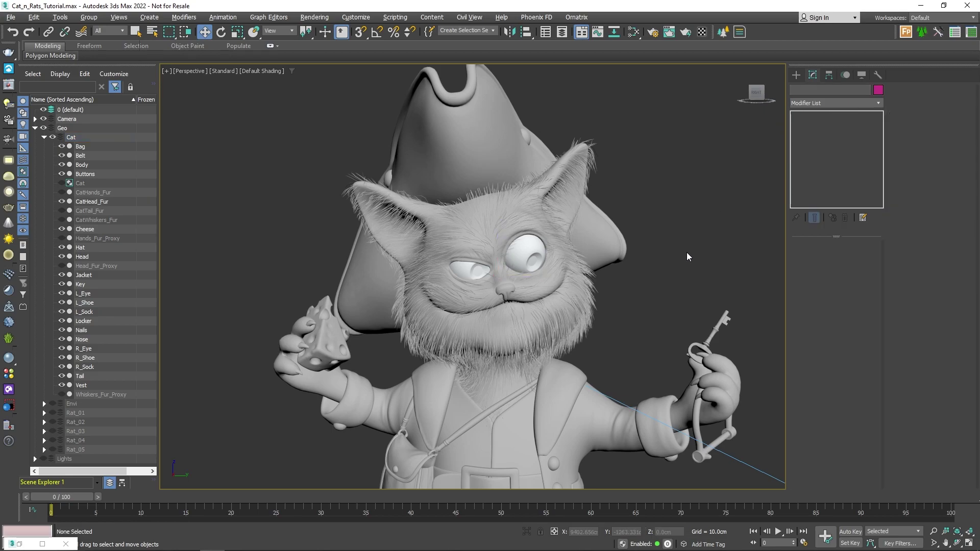
- Make CatHands_Fur visible in the Scene Explorer so the cat's hands are furry
left_click(62, 238)
left_click(62, 238)
left_click(61, 192)
scroll(225, 304, "down", 5)
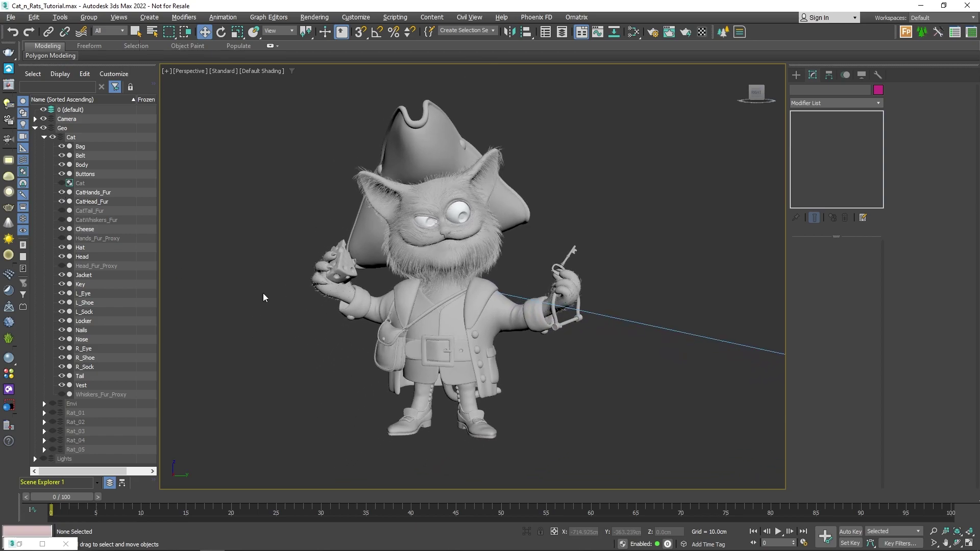
- Show CatTail_Fur, then add a Morpher modifier to R02_Body in Rats_Morpher.max
left_click(62, 210)
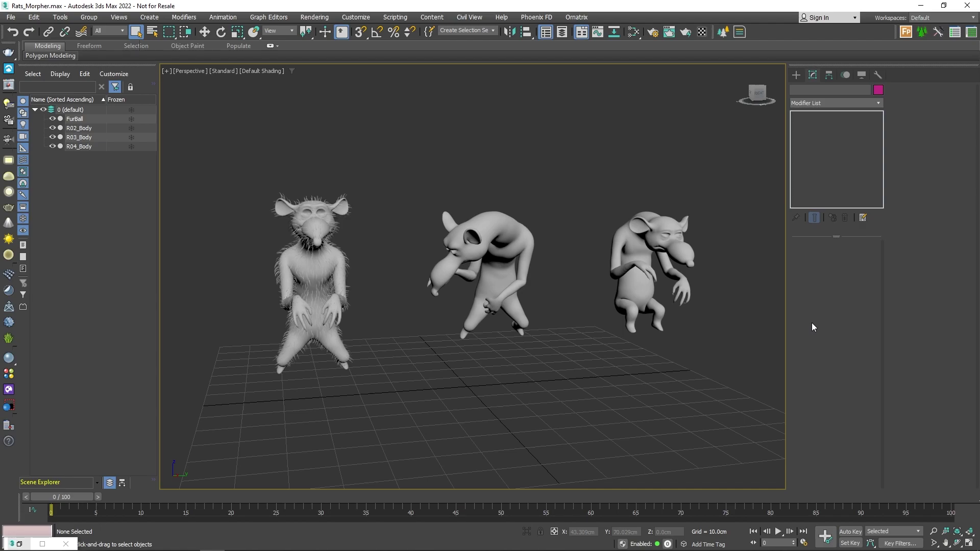
left_click(79, 128)
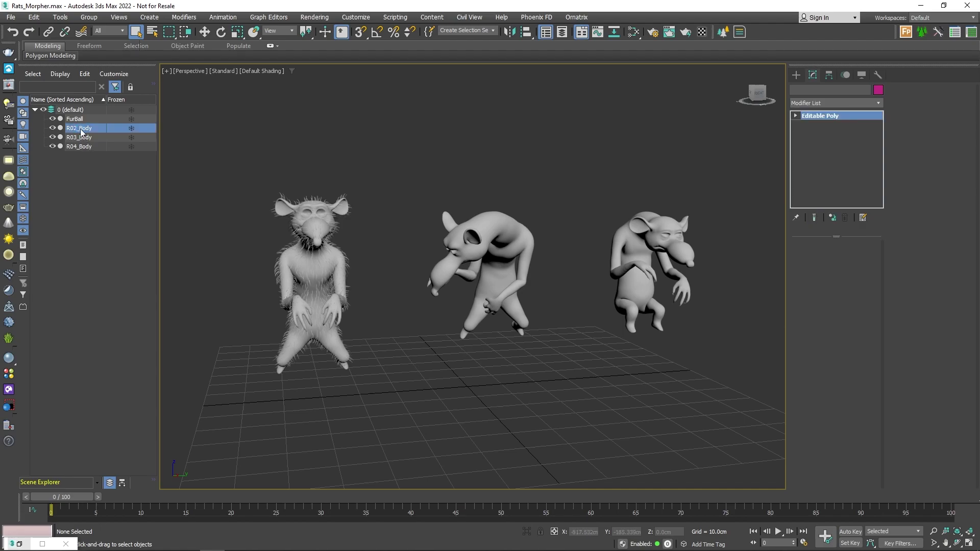
left_click(878, 103)
left_click_drag(879, 120, 873, 252)
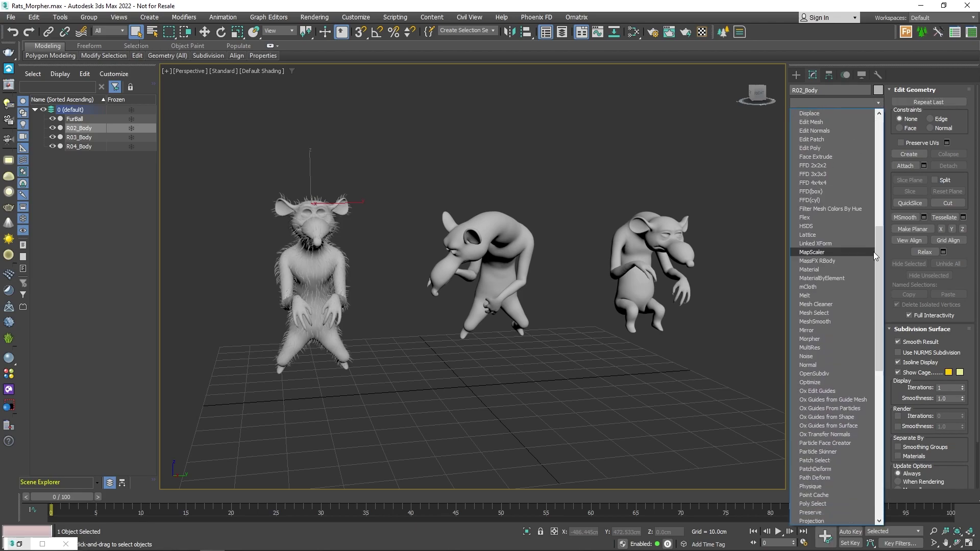
left_click(820, 339)
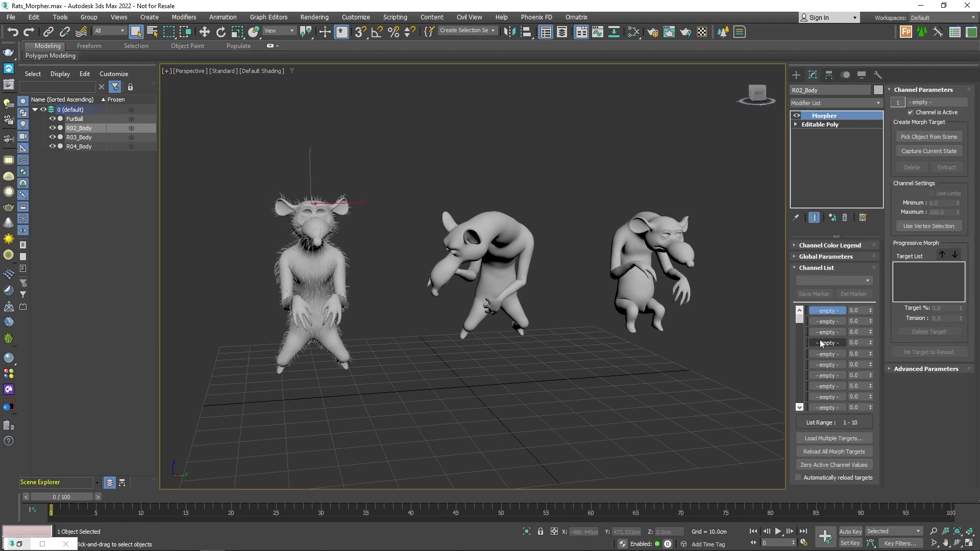
- Pick R03_Body into Morpher channel 1 and R04_Body into channel 2
left_click(833, 310)
left_click(924, 137)
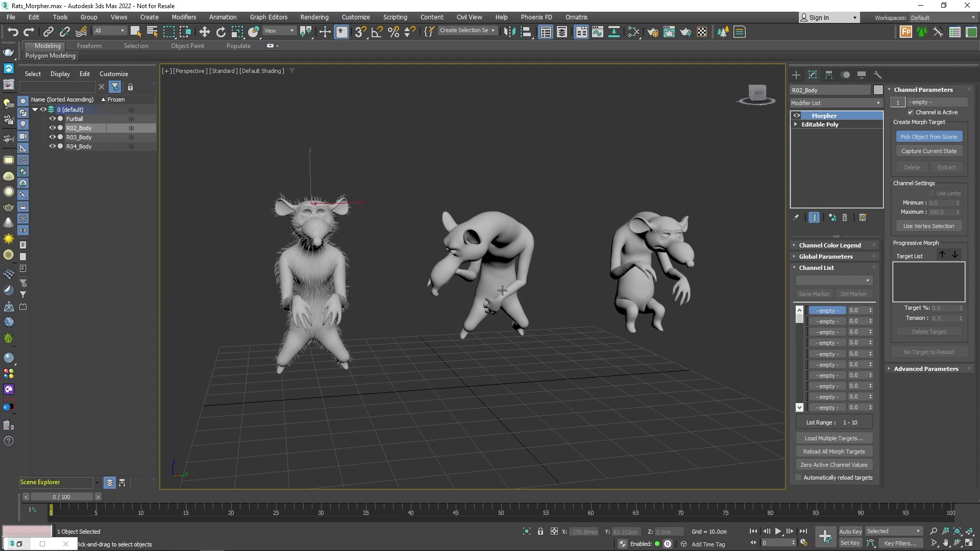
left_click(492, 267)
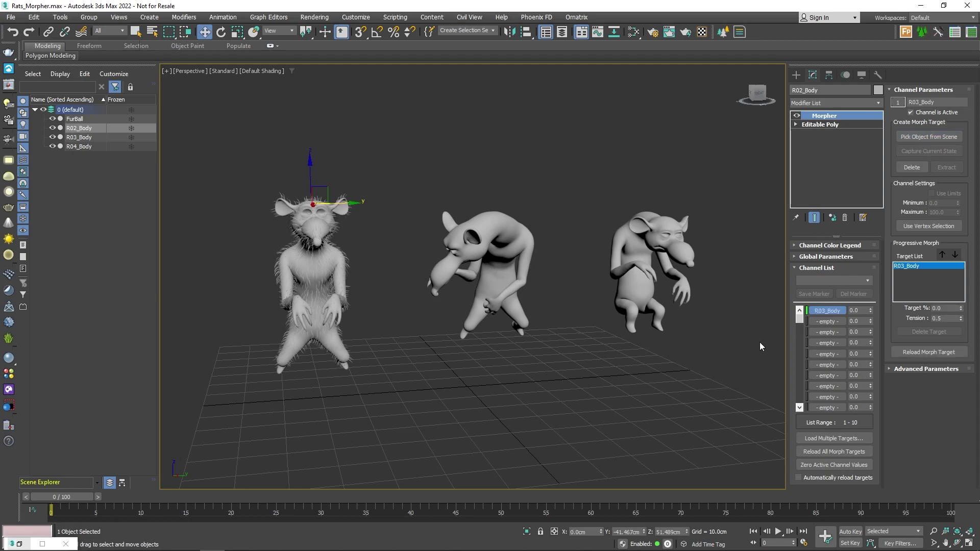
left_click(826, 321)
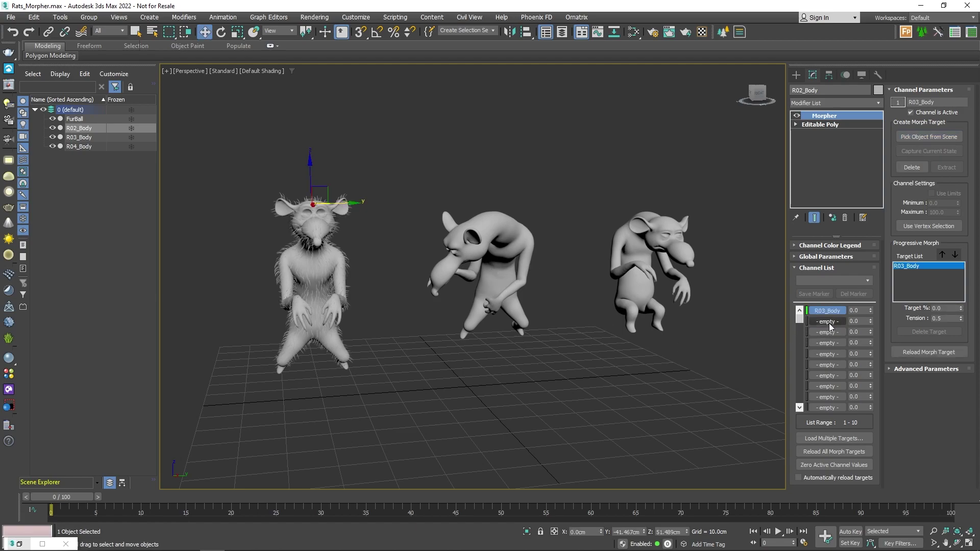
left_click(938, 136)
left_click(648, 255)
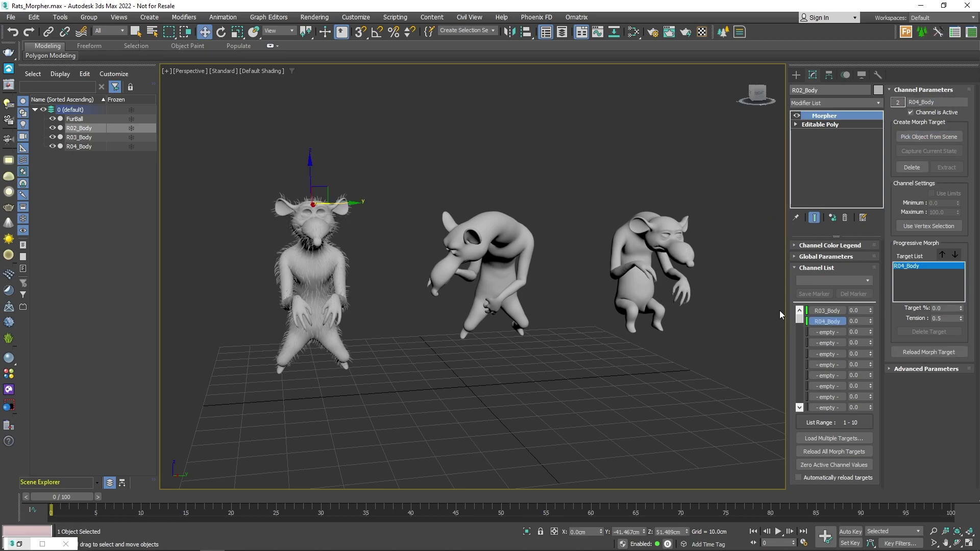
- Drag the R03_Body and R04_Body channels between 0 and 100, ending with R03_Body at 100
left_click(827, 311)
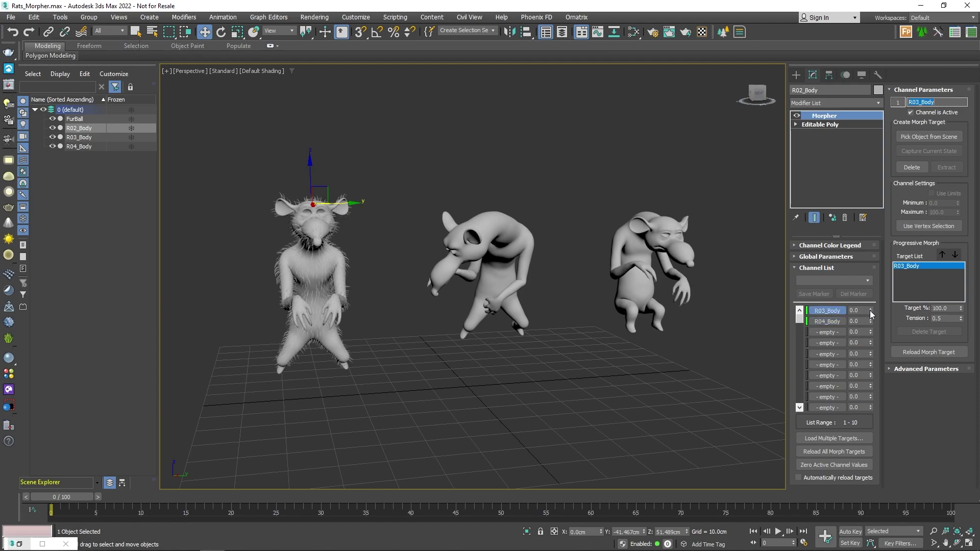
left_click_drag(871, 313, 874, 254)
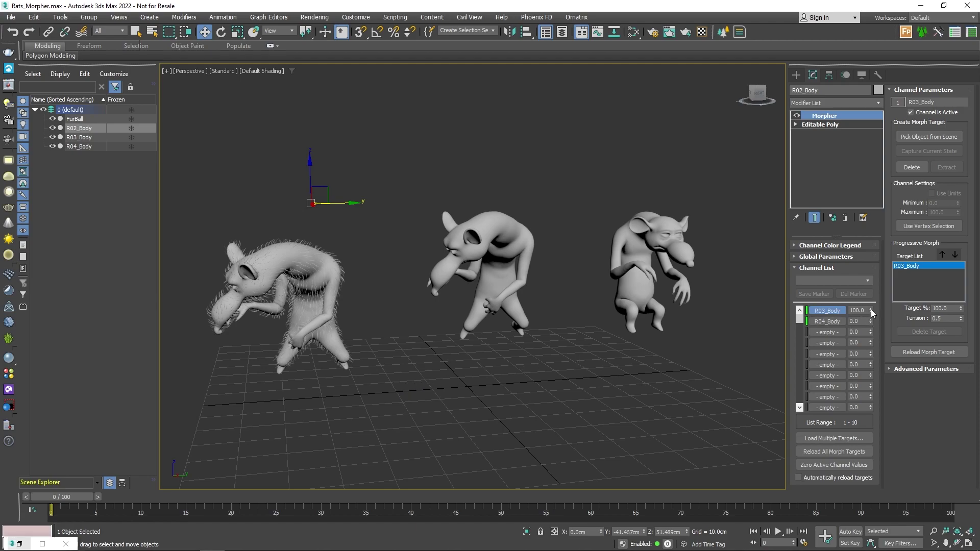
left_click_drag(870, 309, 880, 381)
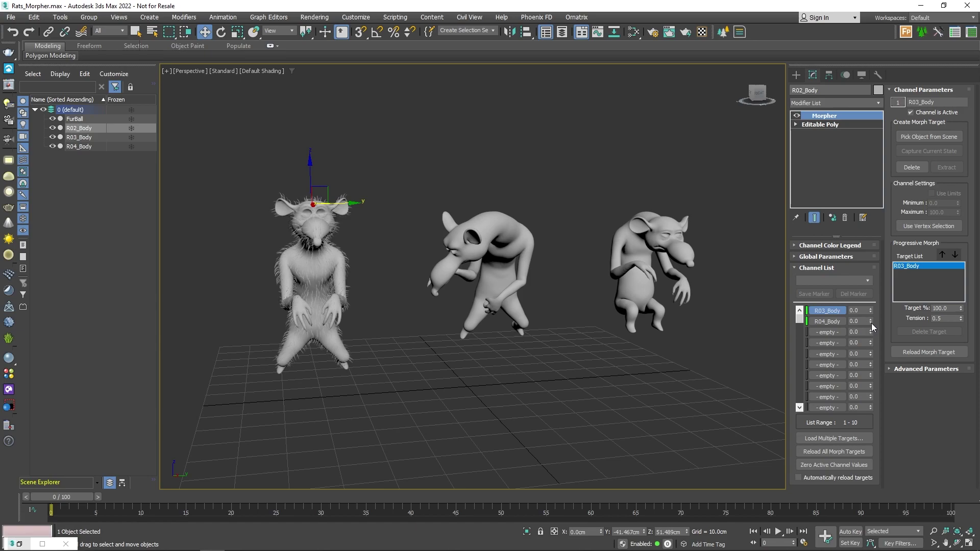
left_click_drag(870, 321, 884, 245)
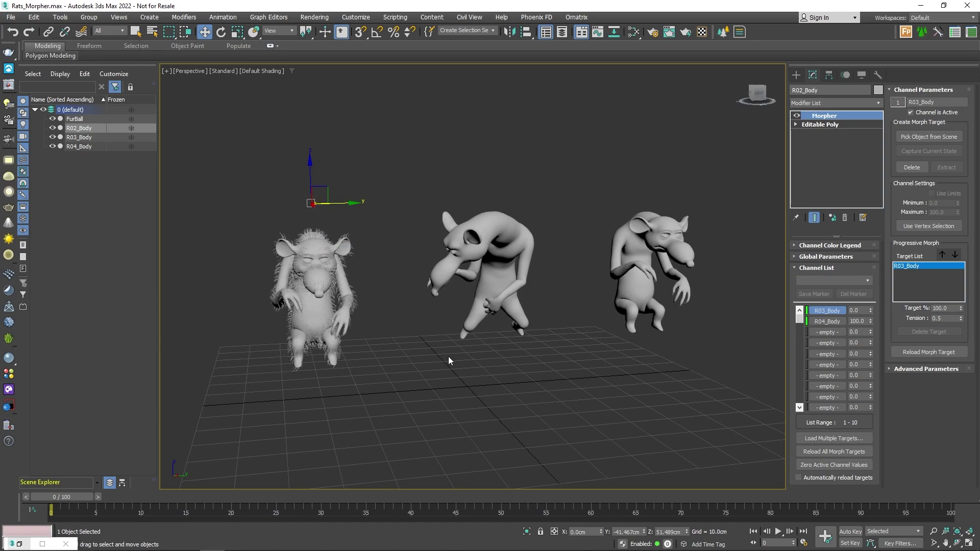
middle_click_drag(347, 364, 527, 328)
scroll(418, 317, "up", 5)
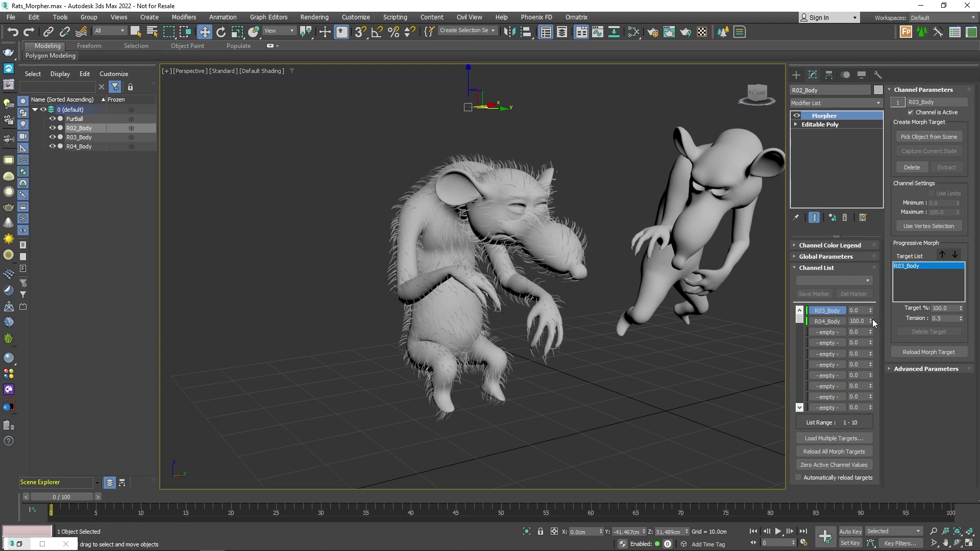
left_click_drag(871, 320, 851, 282)
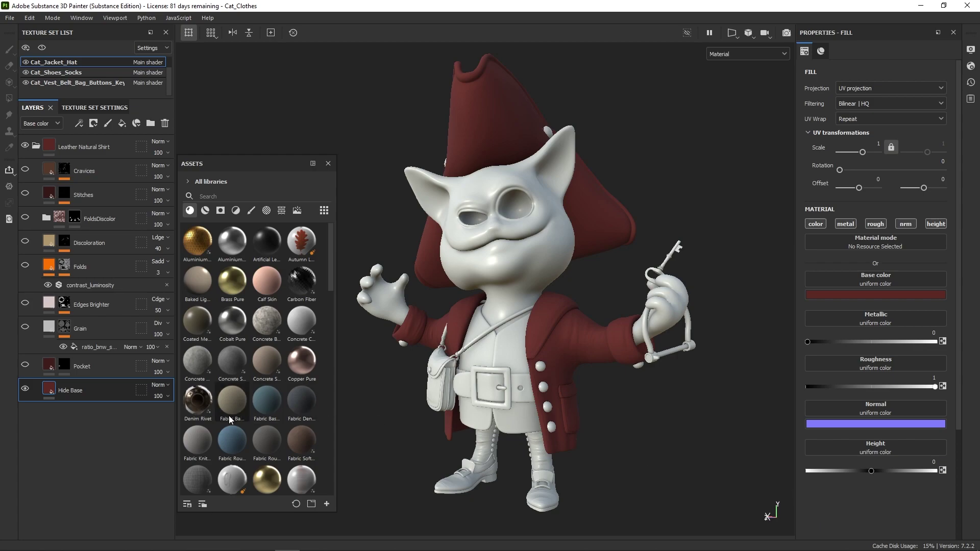
- Turn on the Pocket, Grain and Edges Brighter layers in the Cat_Jacket_Hat stack
left_click(25, 366)
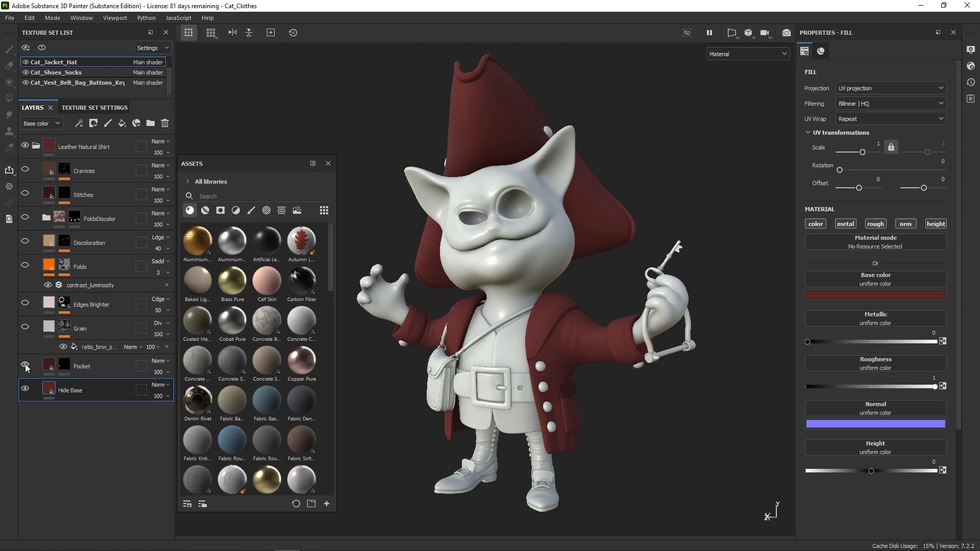
left_click(25, 328)
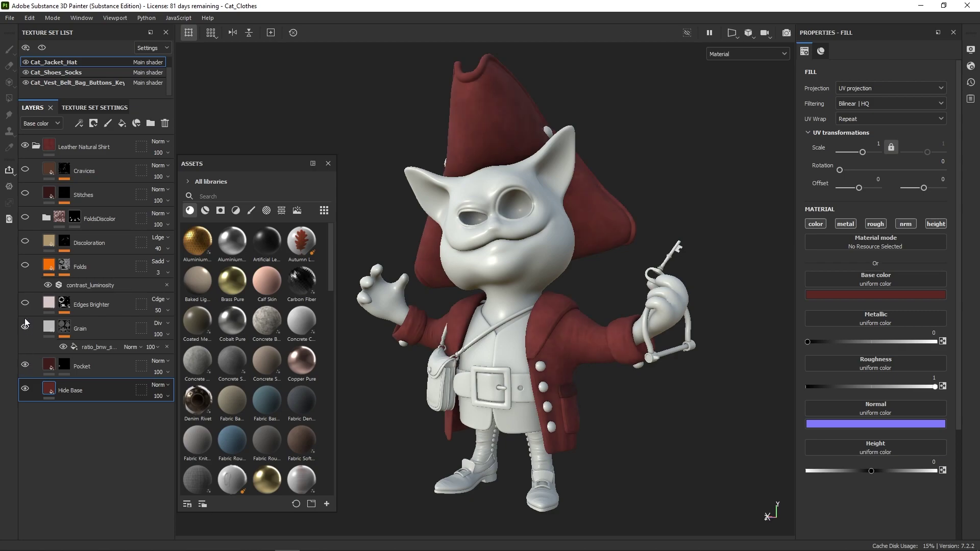
left_click(25, 304)
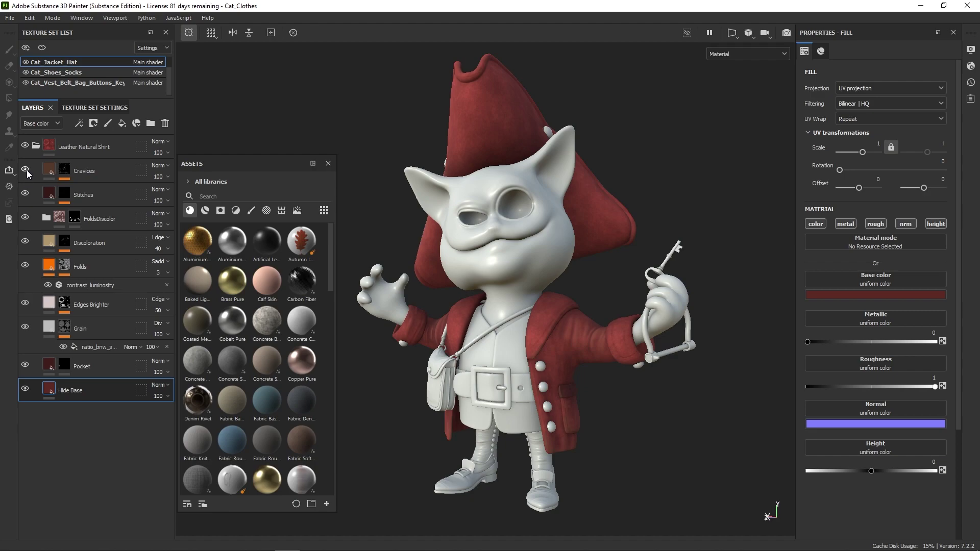
- Turn on the Shoes, D_Socks and Bronze Armor layers in the Cat_Shoes_Socks texture set
left_click(83, 72)
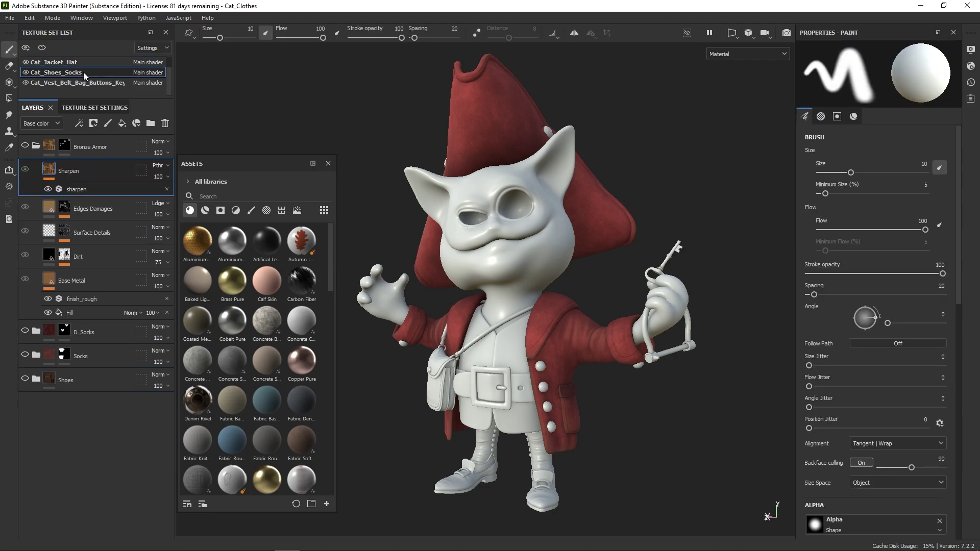
left_click(24, 218)
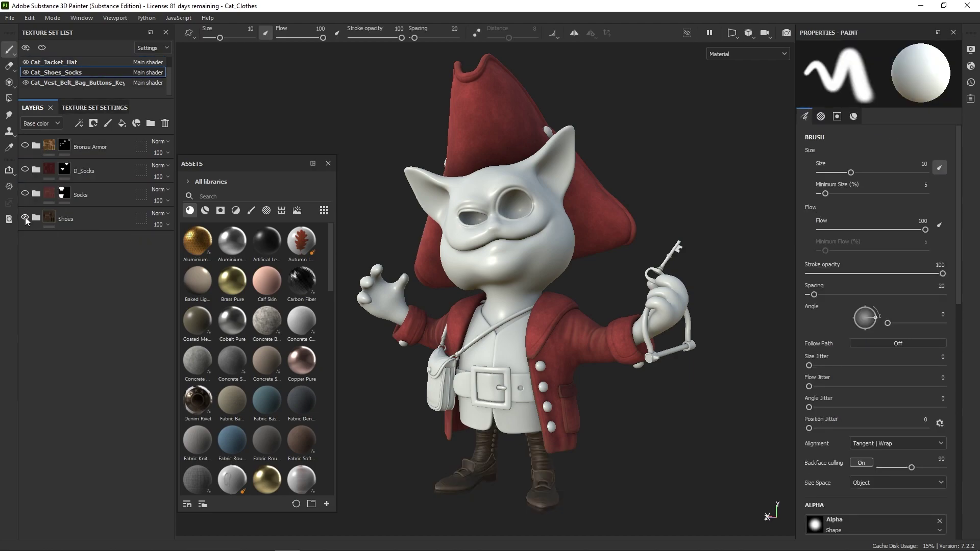
left_click(25, 170)
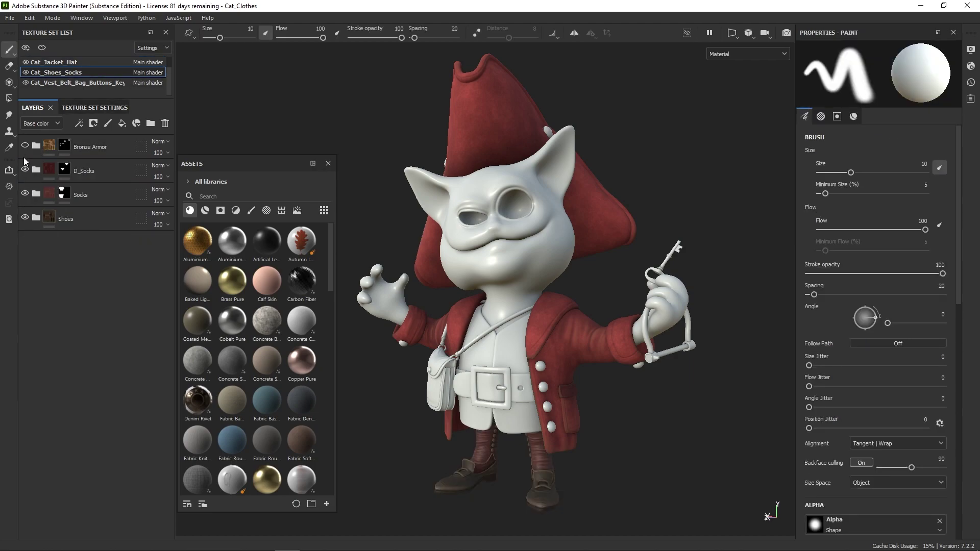
left_click(25, 146)
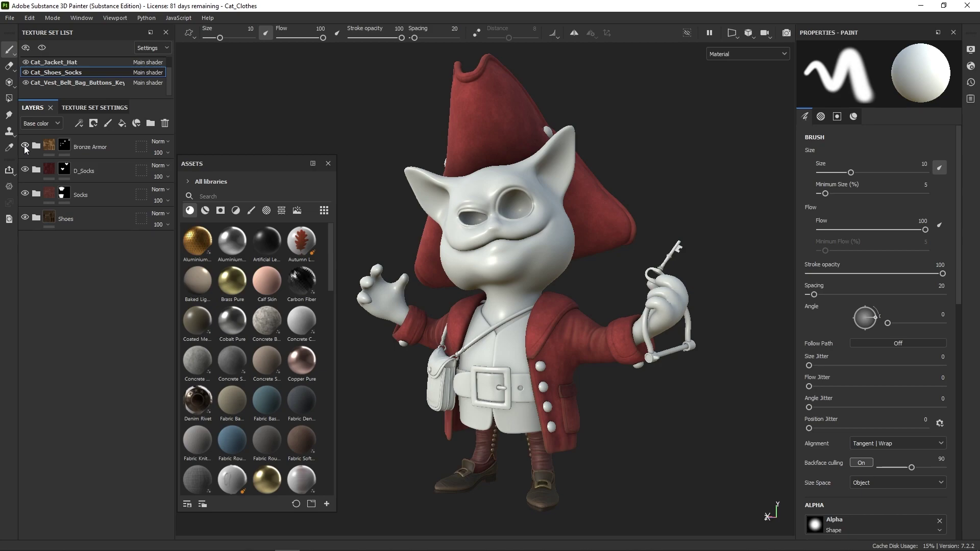
- Turn on the LeatherBag, Belt and both Bronze Armor layers in the Cat_Vest_Belt_Bag_Buttons_Key set
left_click(79, 83)
left_click(35, 146)
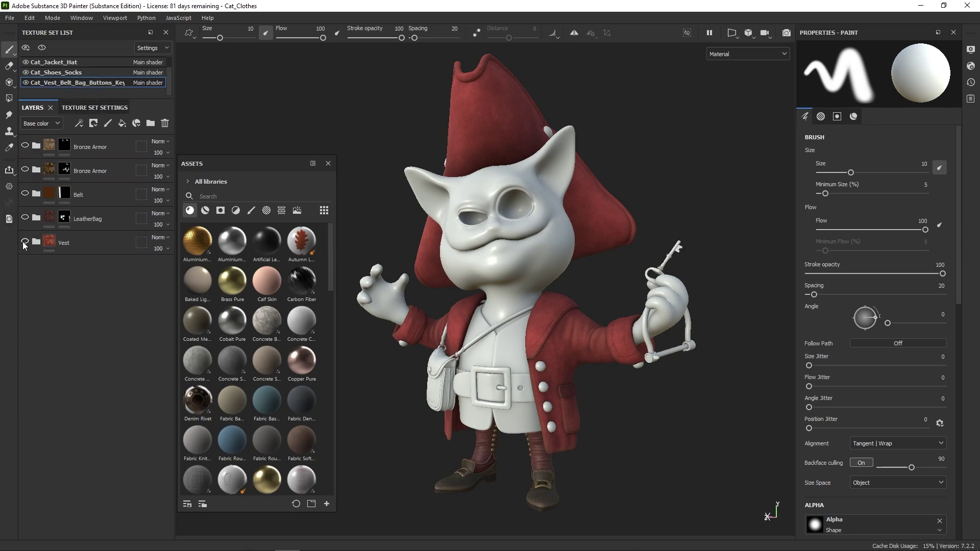
left_click(25, 217)
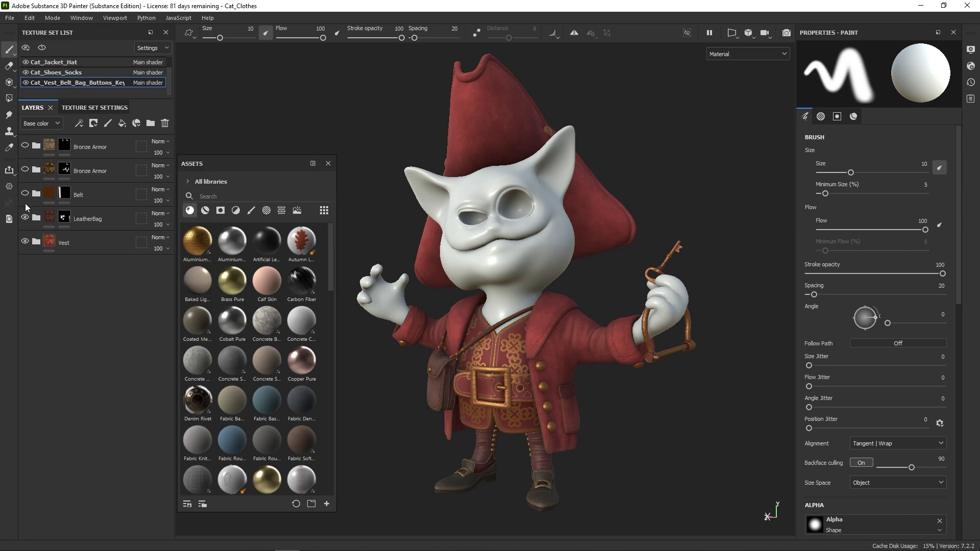
left_click(24, 193)
left_click(24, 169)
left_click(24, 145)
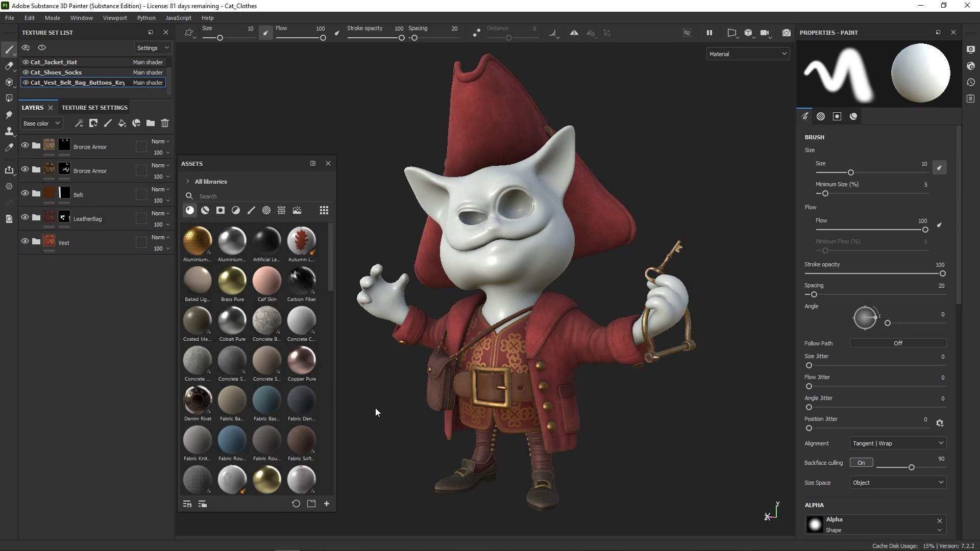
left_click_drag(371, 410, 392, 412, "alt")
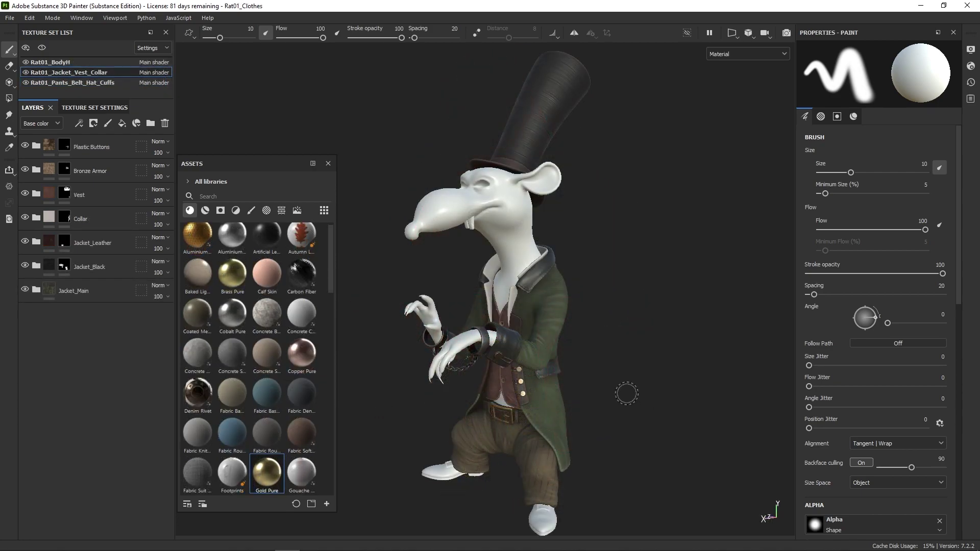
- Orbit the rat to view its green jacket and top hat more frontally
mouse_move(634, 395)
left_mouse_down("alt")
mouse_move(936, 394)
mouse_move(565, 384)
mouse_move(670, 388)
left_mouse_up("alt")
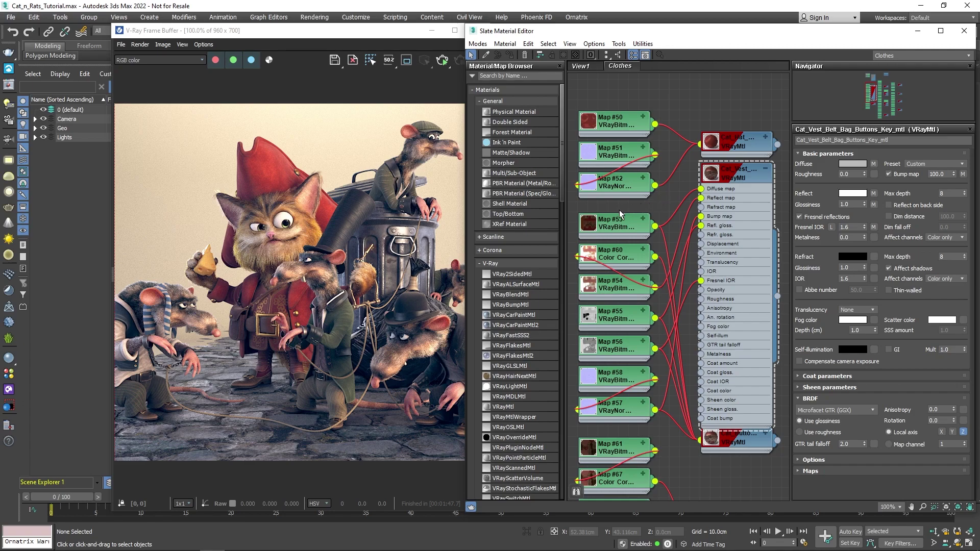
- Inspect Map #60's colour correction and the Cat_Vest material's sheen colour, leaving both unchanged
double_click(621, 261)
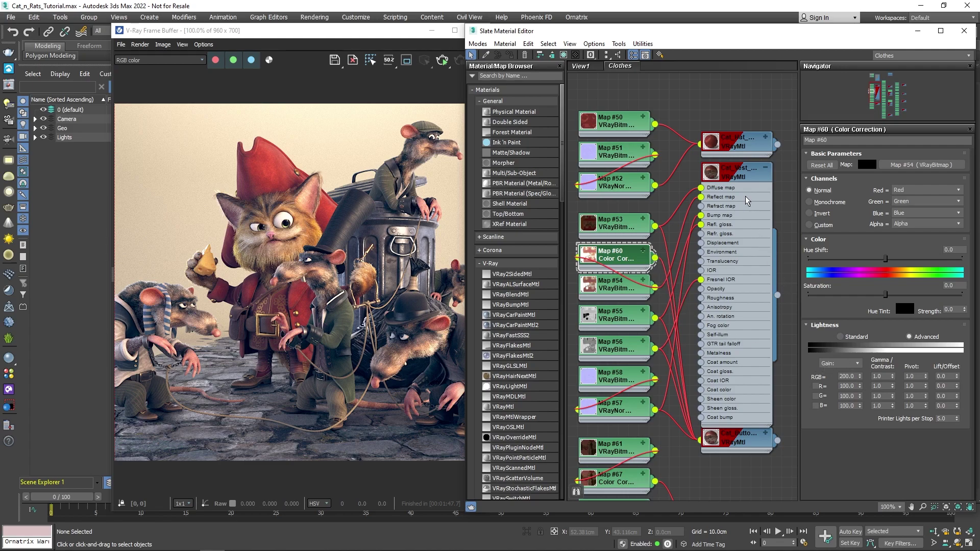
double_click(737, 177)
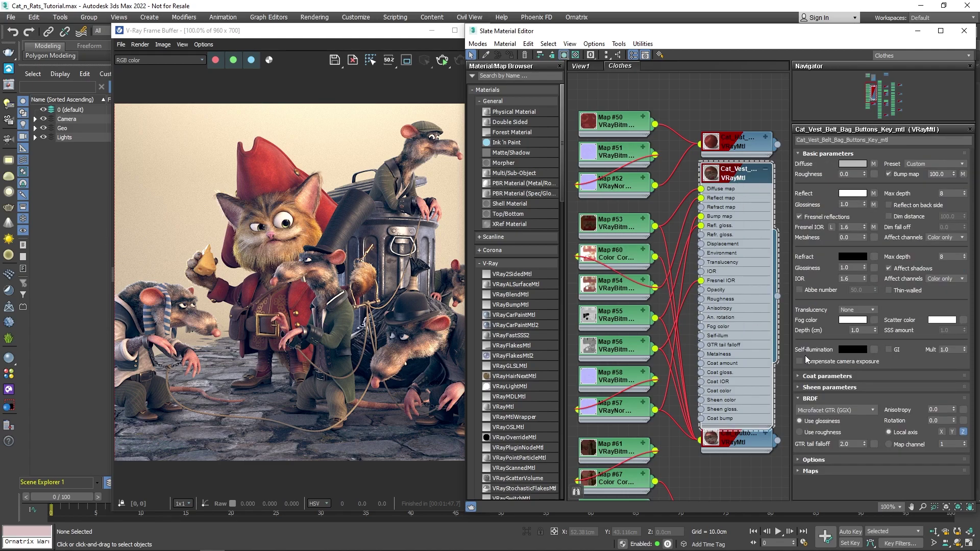
left_click(829, 387)
left_click(861, 399)
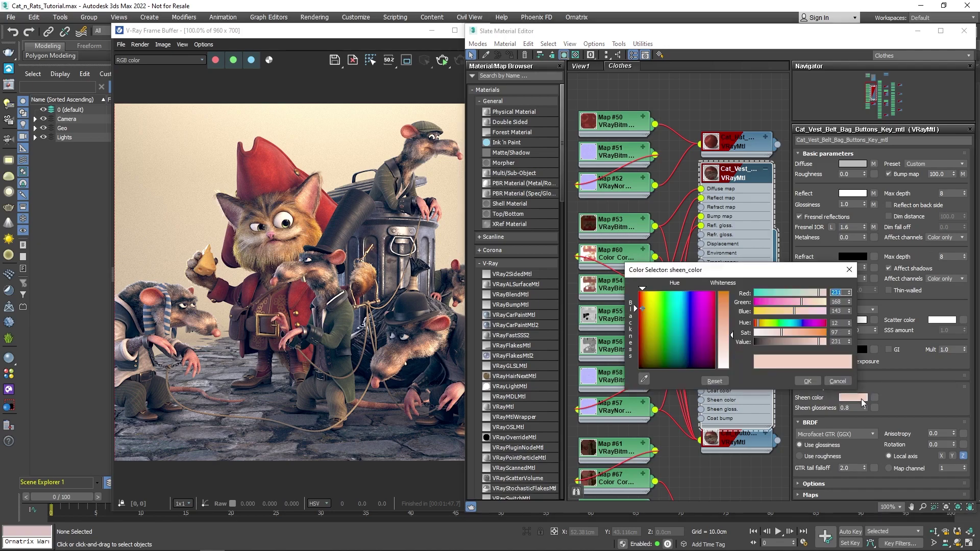
left_click(837, 381)
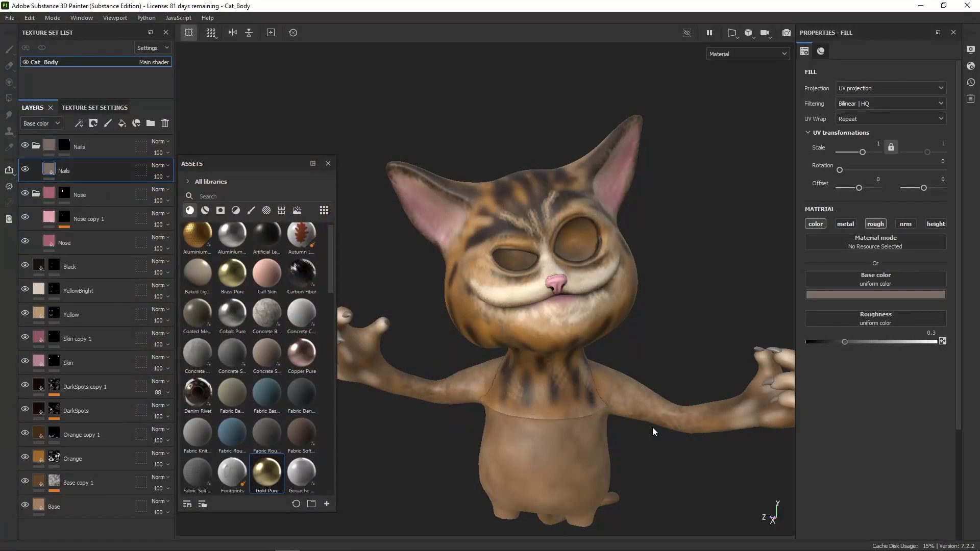
- Orbit the cat's painted tabby body to look at its claws
mouse_move(467, 387)
left_mouse_down("alt")
mouse_move(573, 394)
mouse_move(519, 385)
mouse_move(394, 392)
mouse_move(469, 398)
left_mouse_up("alt")
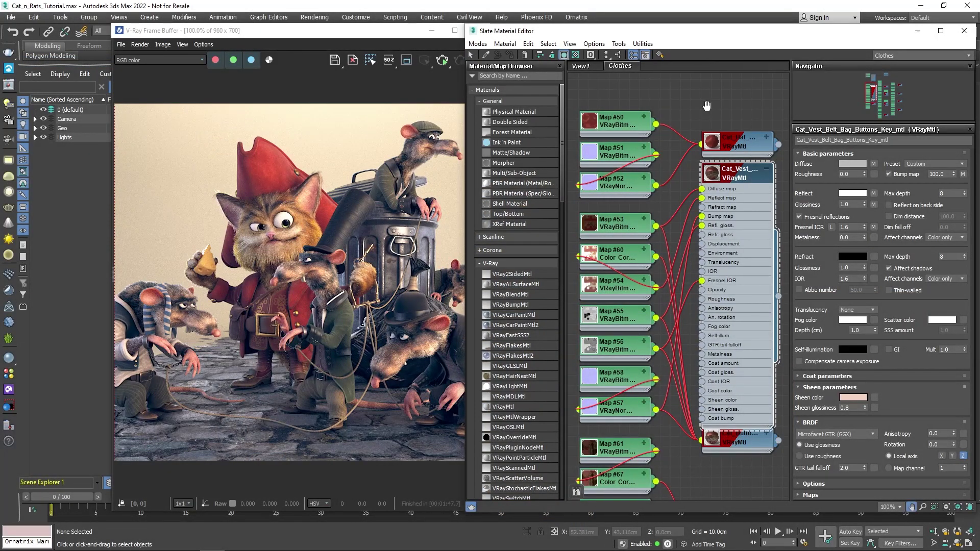
- Raise the Cat_Fur hair material's Melanin from 0.1 to 0.72, leaving its dye colour unchanged
mouse_move(707, 168)
middle_mouse_down()
mouse_move(710, 217)
mouse_move(659, 269)
middle_mouse_up()
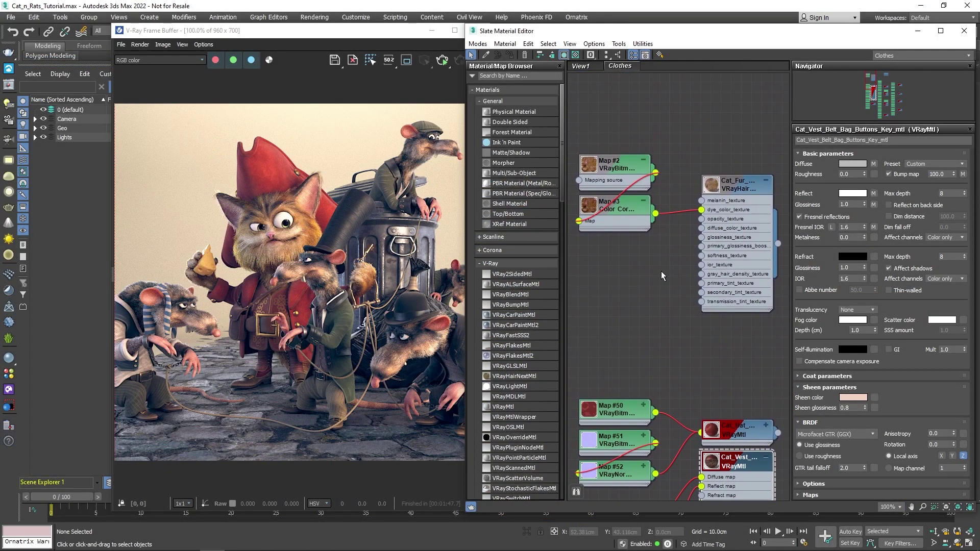
double_click(740, 179)
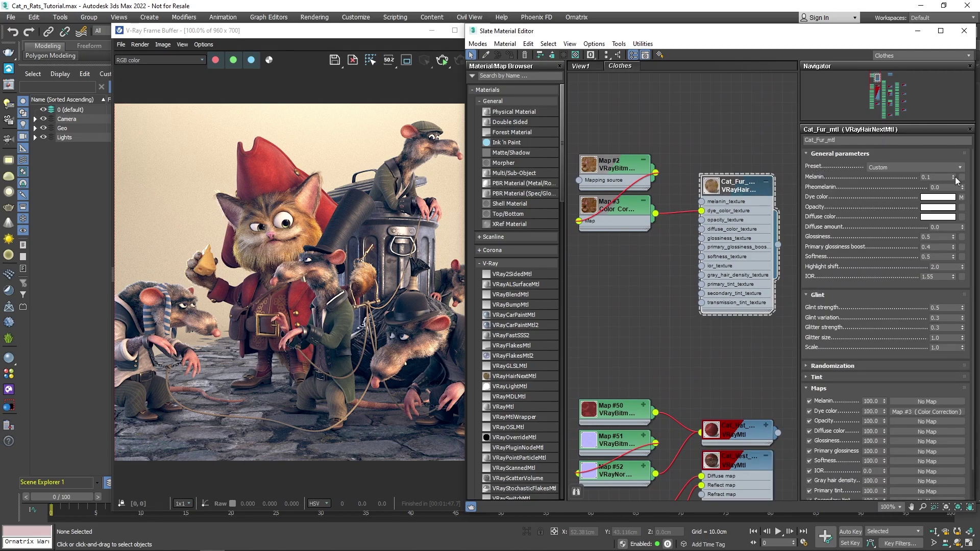
mouse_move(954, 176)
left_mouse_down()
mouse_move(963, 110)
mouse_move(969, 189)
mouse_move(966, 176)
left_mouse_up()
left_click(932, 202)
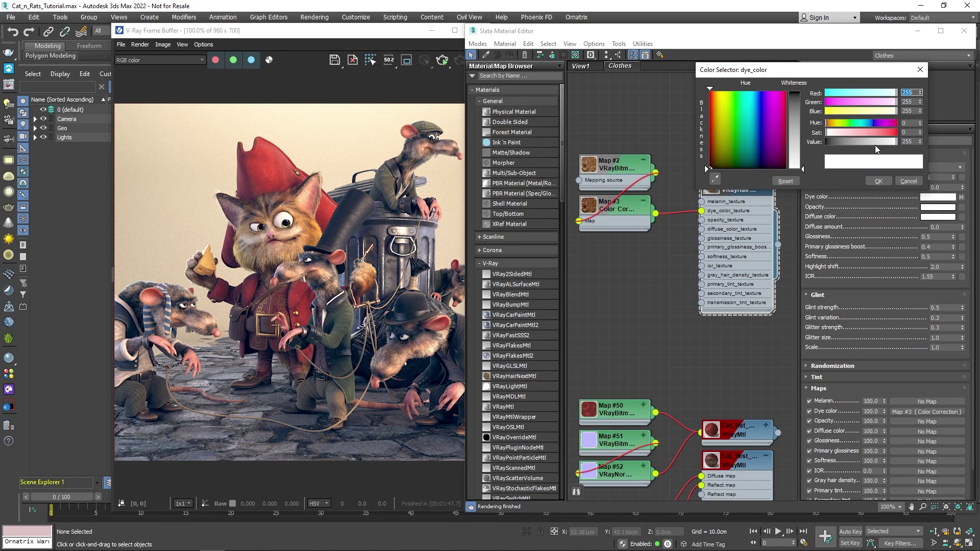
left_click(908, 179)
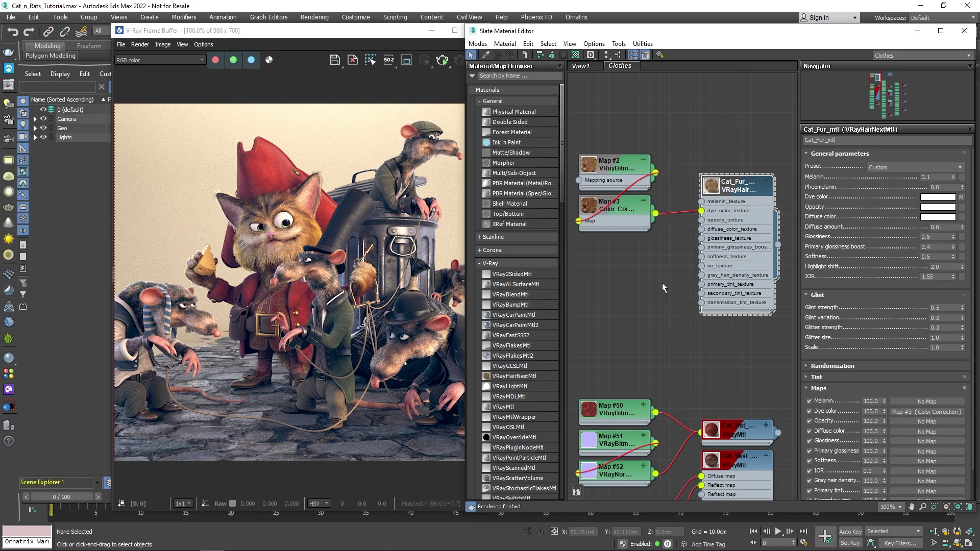
- Preview the CatBody_Diff texture from the Map #2 bitmap, then close the preview
left_click(615, 168)
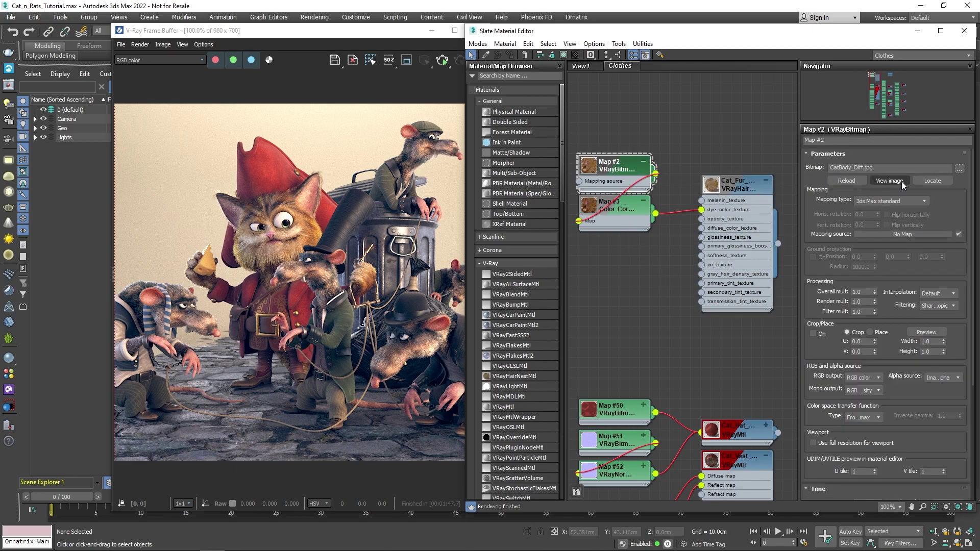
left_click(889, 181)
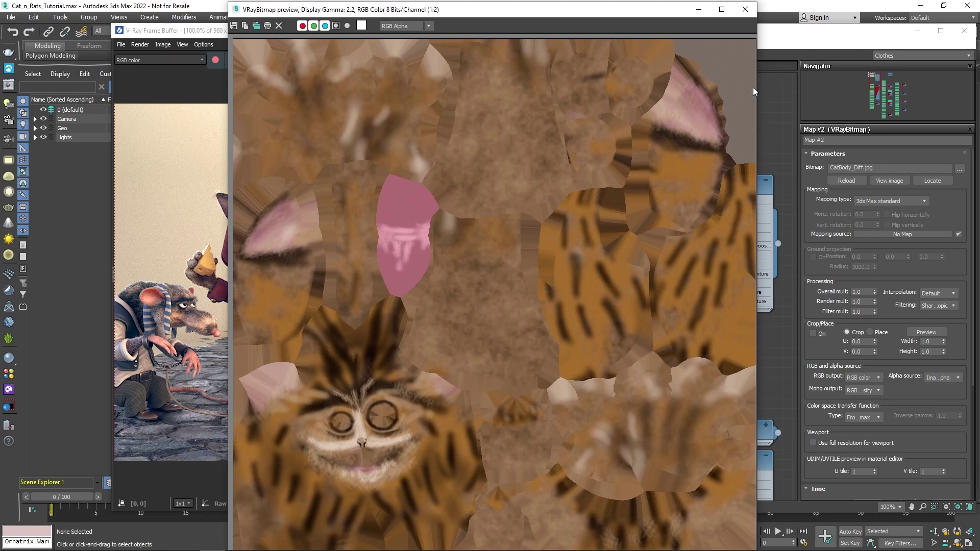
left_click(744, 9)
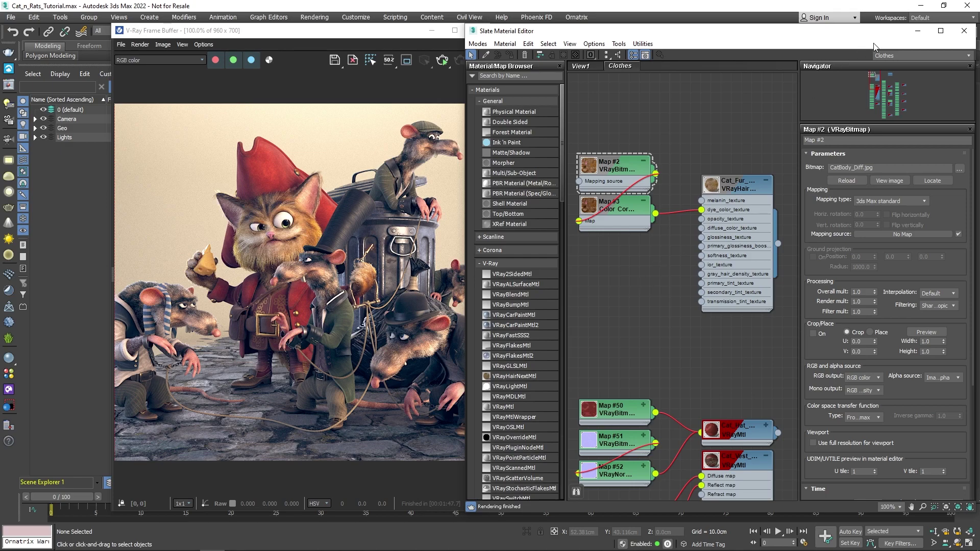
- Set the render output width to 3800 so the height updates to 2771
left_click(918, 32)
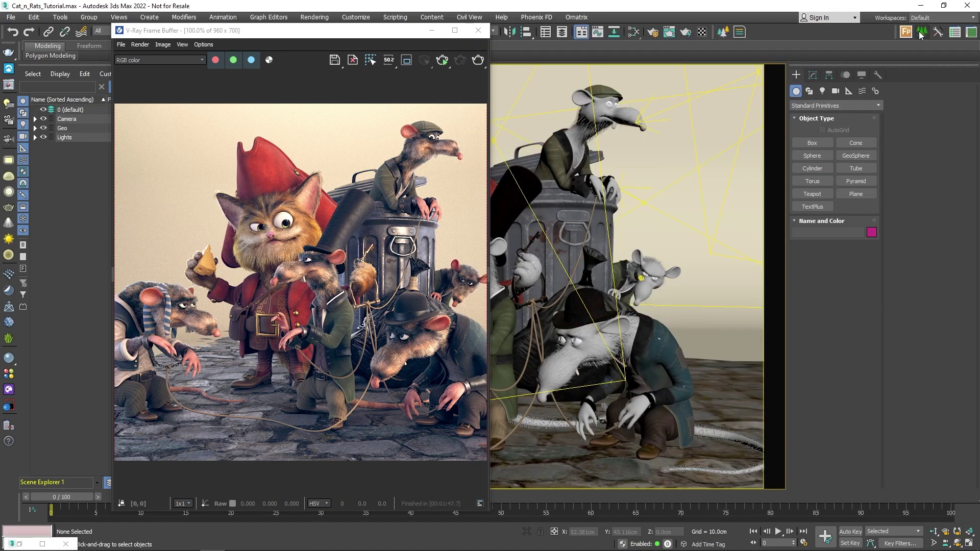
left_click(651, 34)
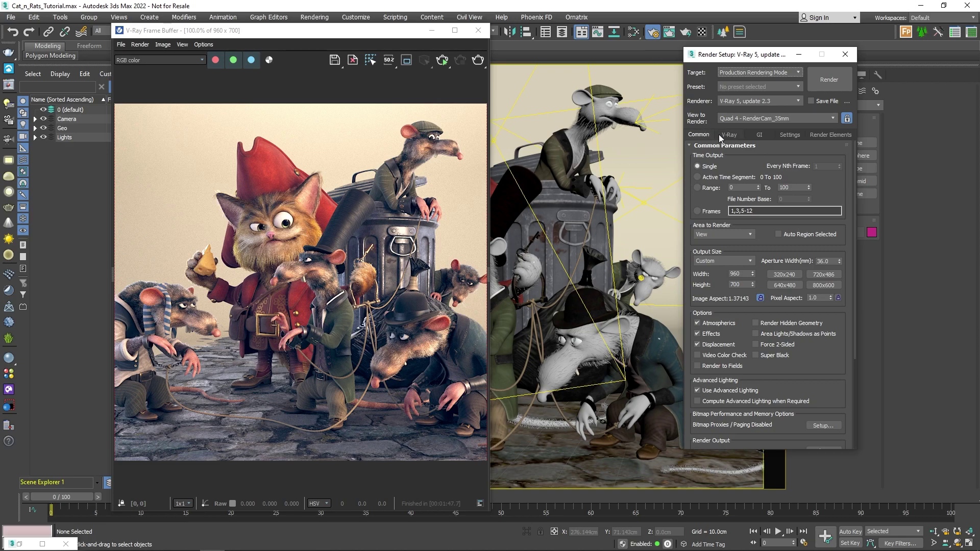
double_click(744, 274)
type("3800")
key("Return")
- Add a VRayBackToBeauty render element and bring up the Chaos Cloud submission settings
left_click(729, 134)
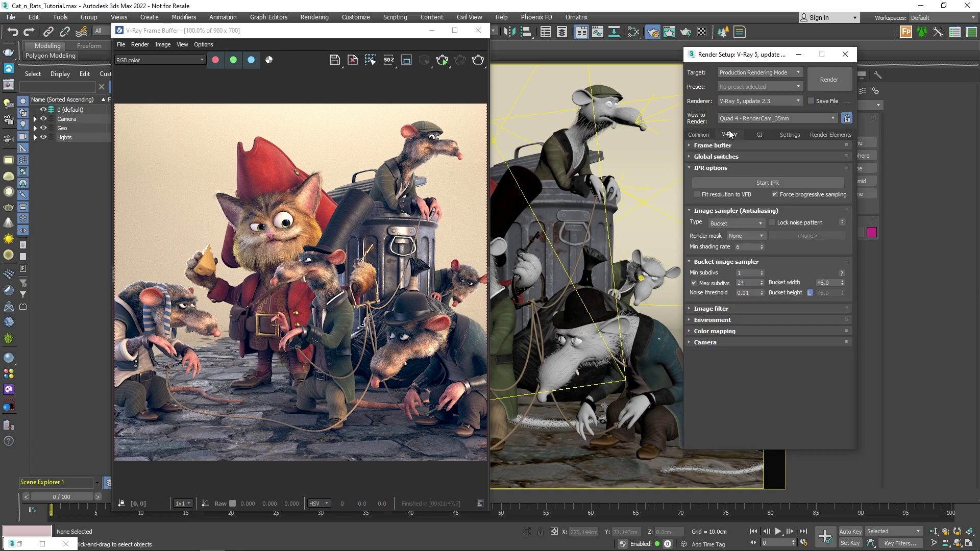
left_click(760, 135)
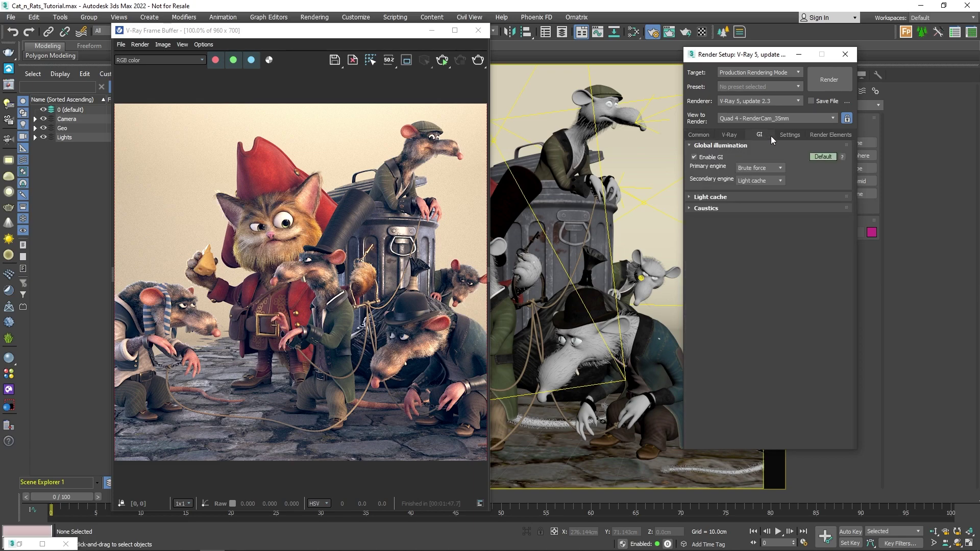
left_click(794, 135)
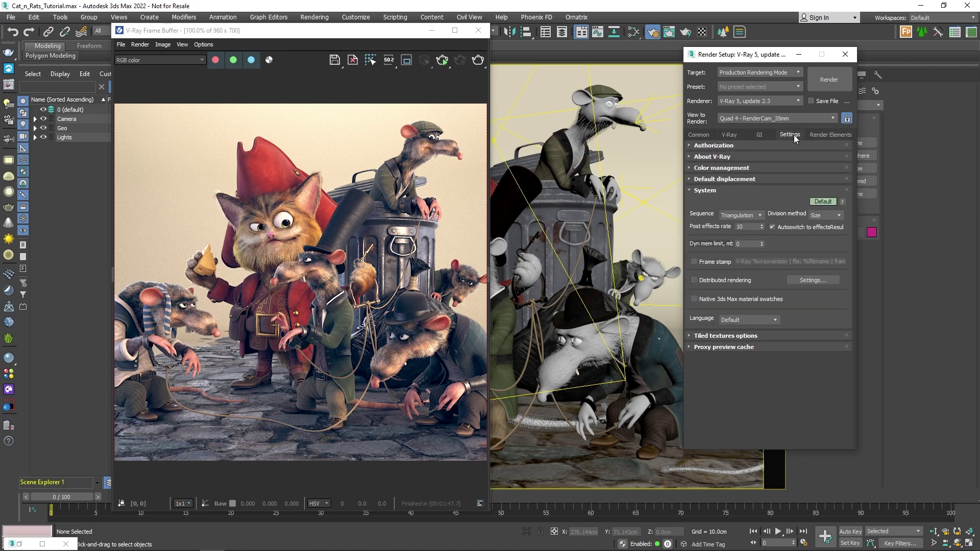
left_click(820, 133)
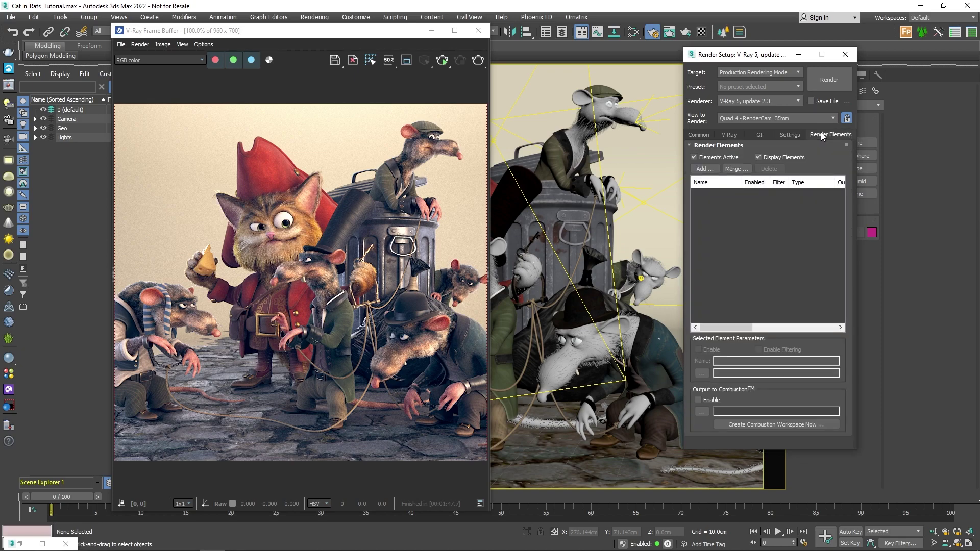
left_click(703, 170)
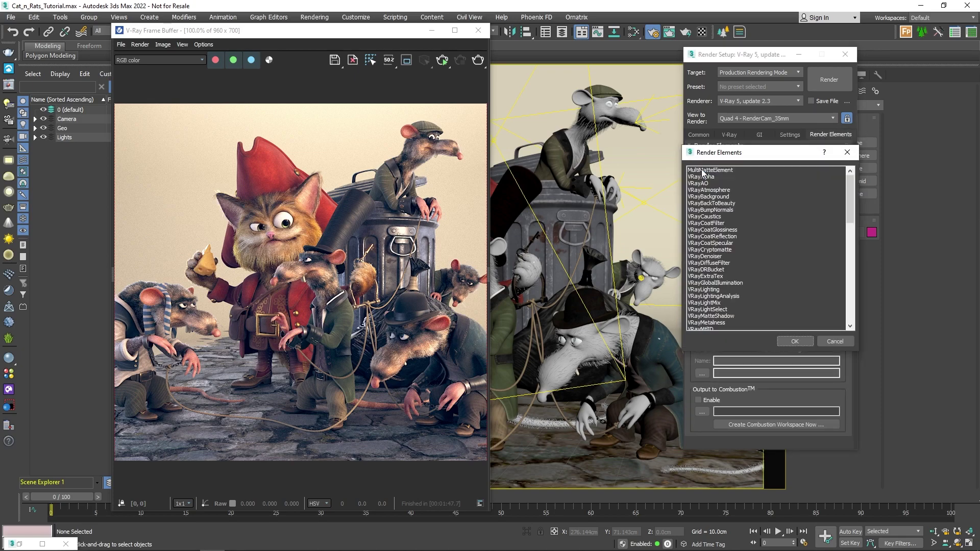
left_click(735, 203)
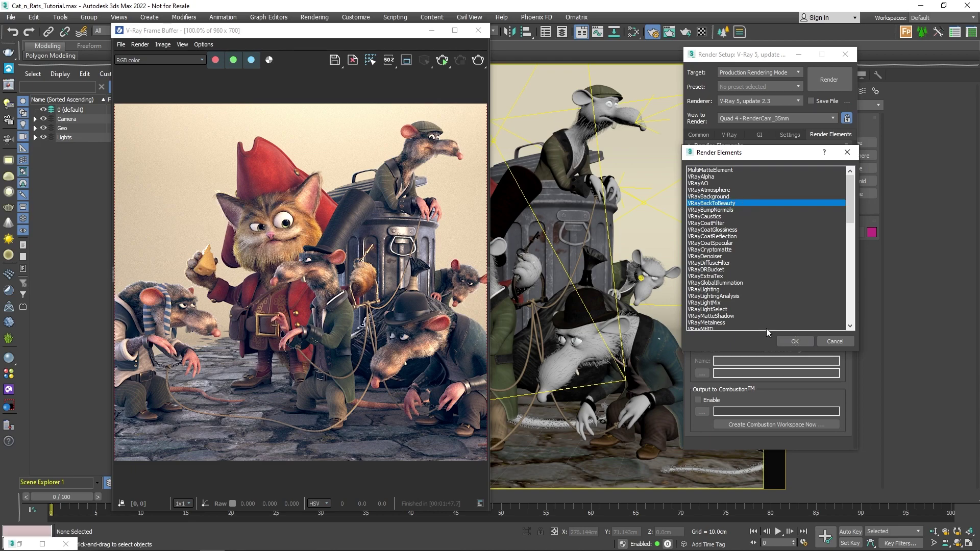
left_click(795, 342)
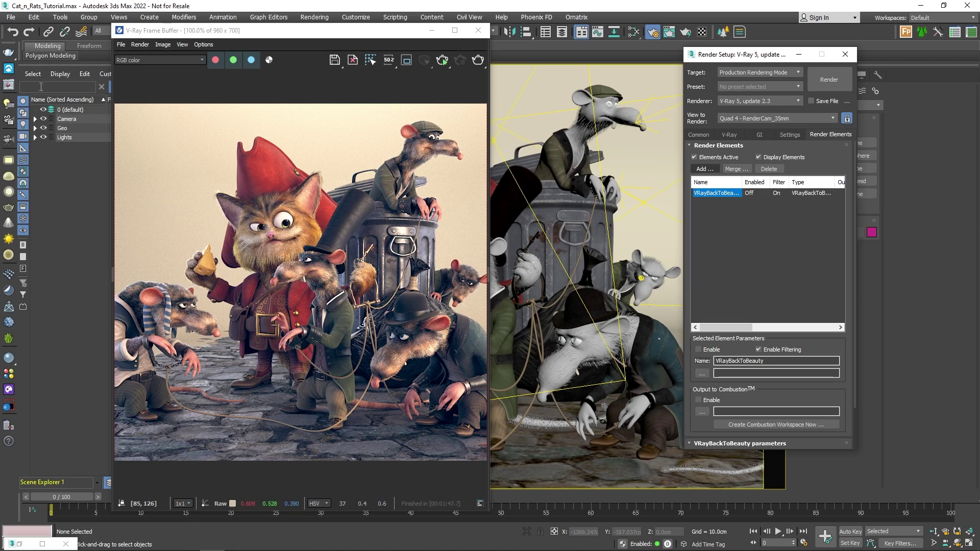
left_click(8, 69)
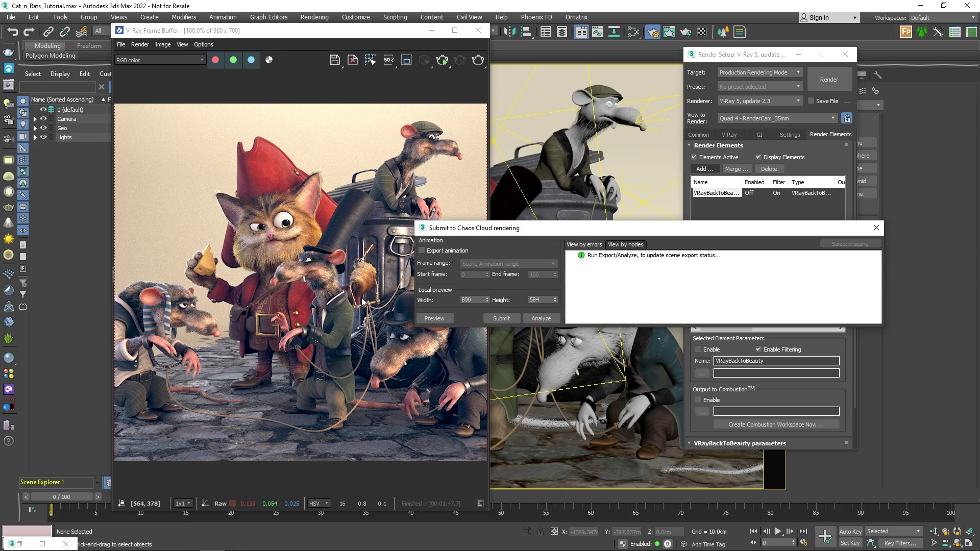
- Send the scene to Chaos Cloud and confirm the Cat_n_Rats_Tutorial job on the Submit job page
left_click(506, 318)
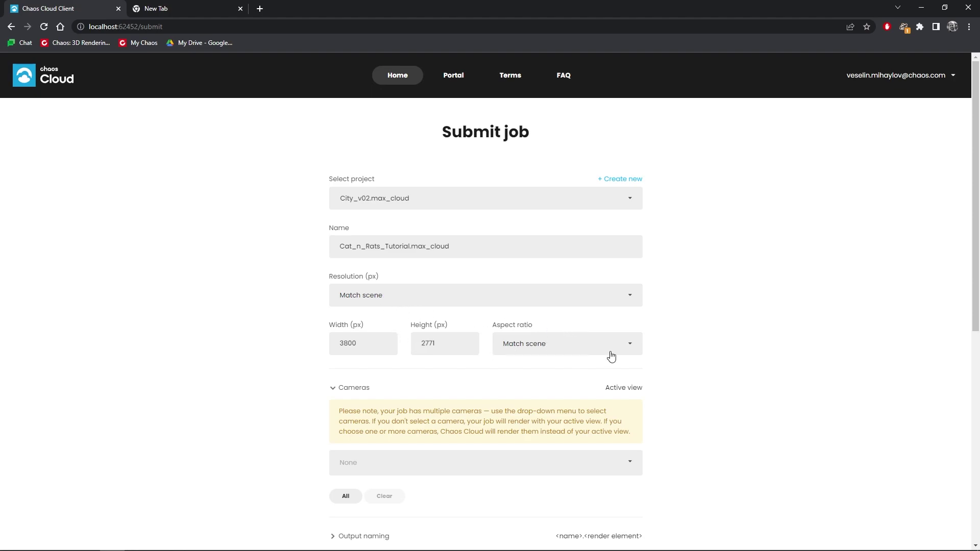
scroll(726, 398, "down", 4)
scroll(726, 399, "down", 3)
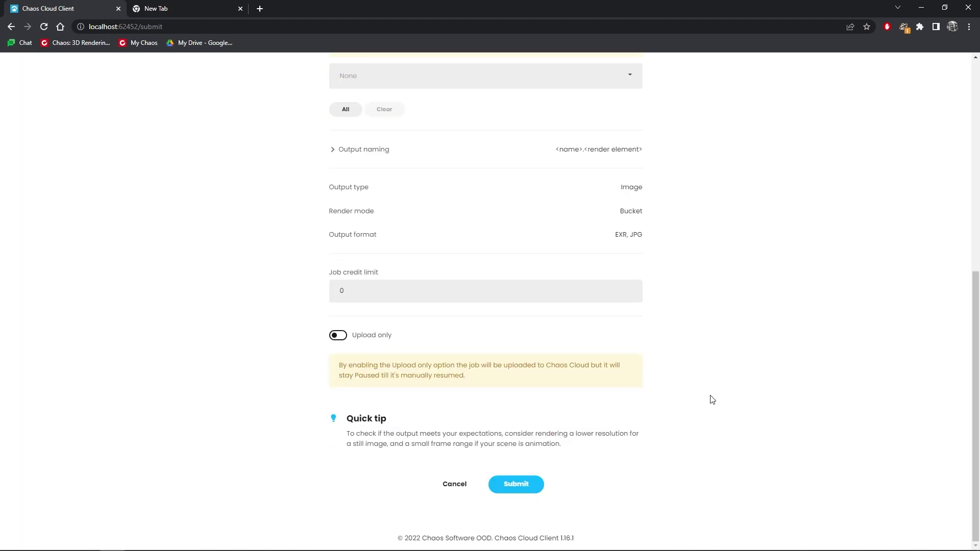
left_click(519, 485)
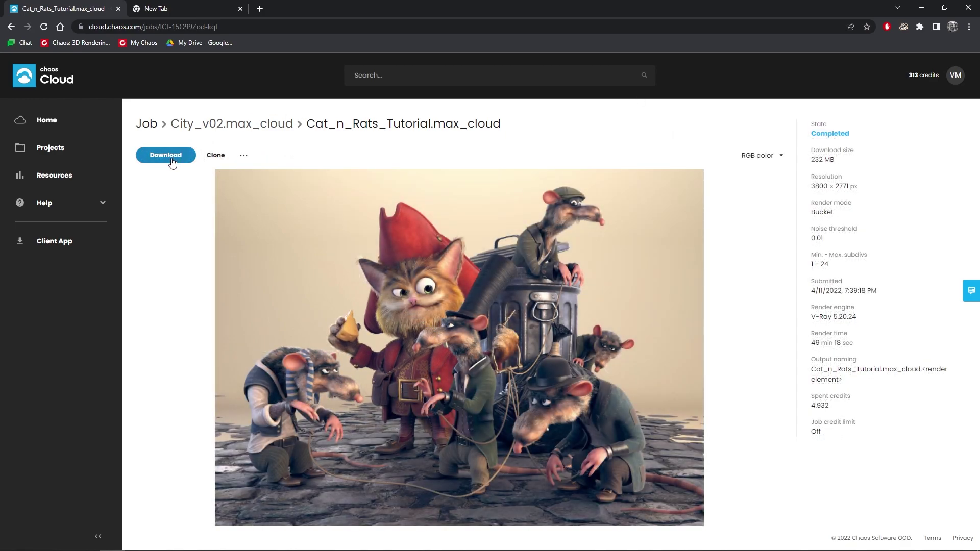
- Download the finished render and show the downloaded zip in its folder
left_click(168, 157)
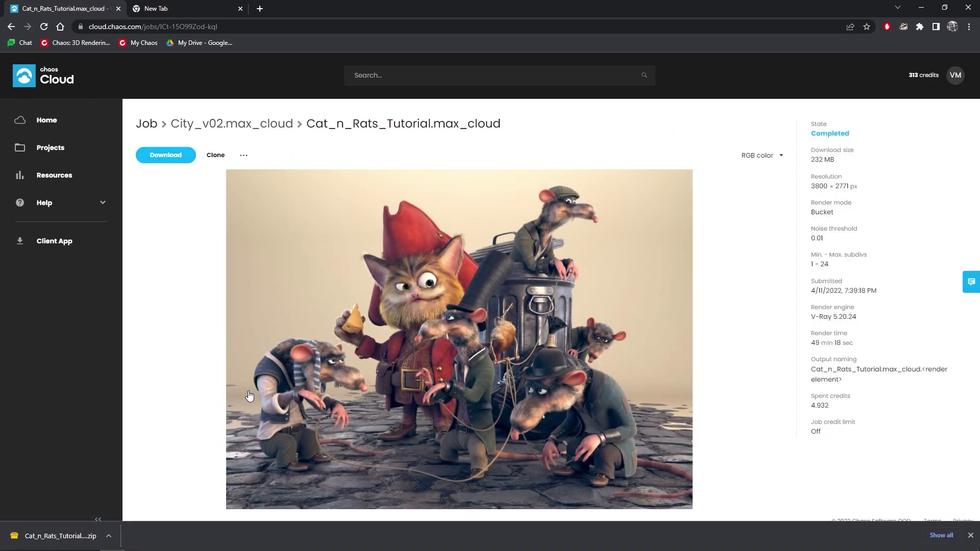
left_click(109, 536)
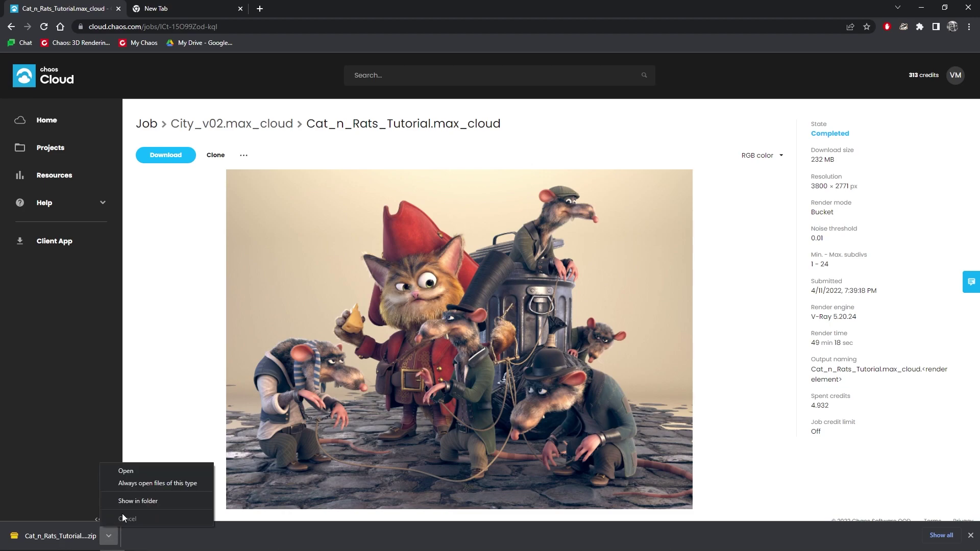
left_click(136, 503)
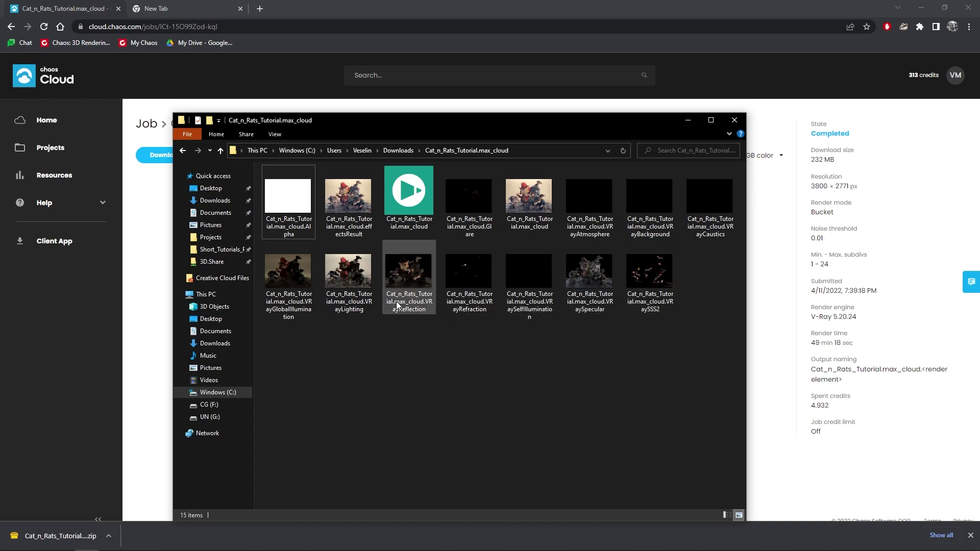
- Select the Cat_n_Rats_Tutorial.max_cloud EXR file to open it in Chaos Player
left_click(417, 201)
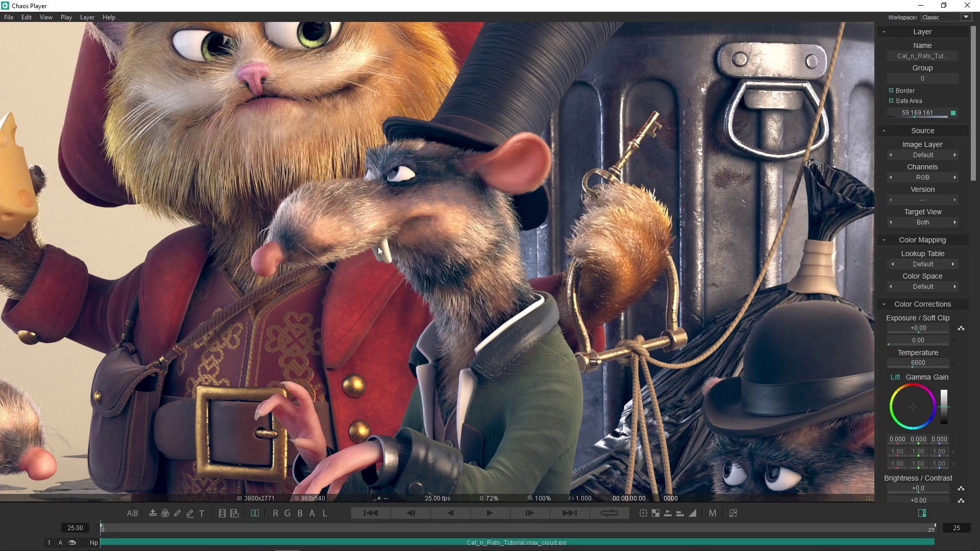
- Zoom out and switch the Image Layer to Glare
scroll(348, 267, "down", 2)
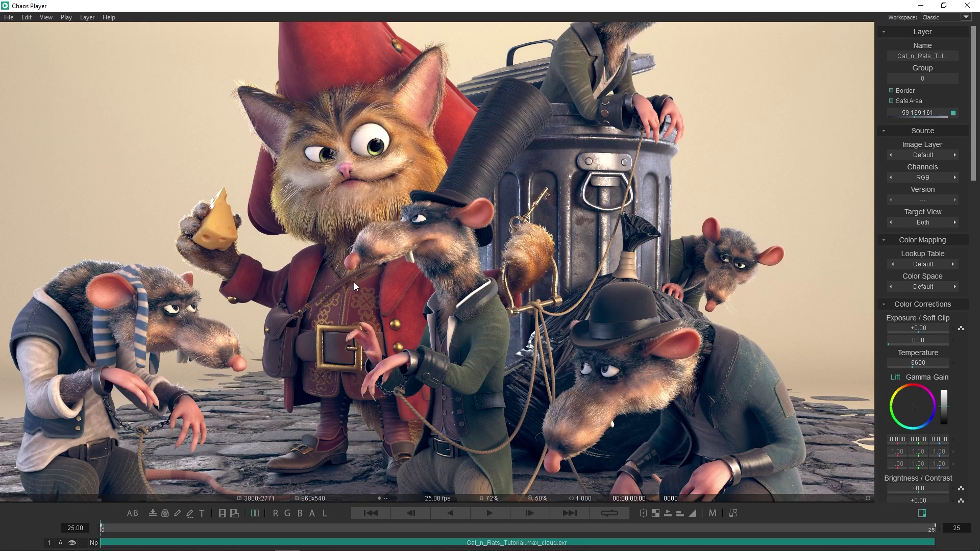
scroll(362, 291, "down", 1)
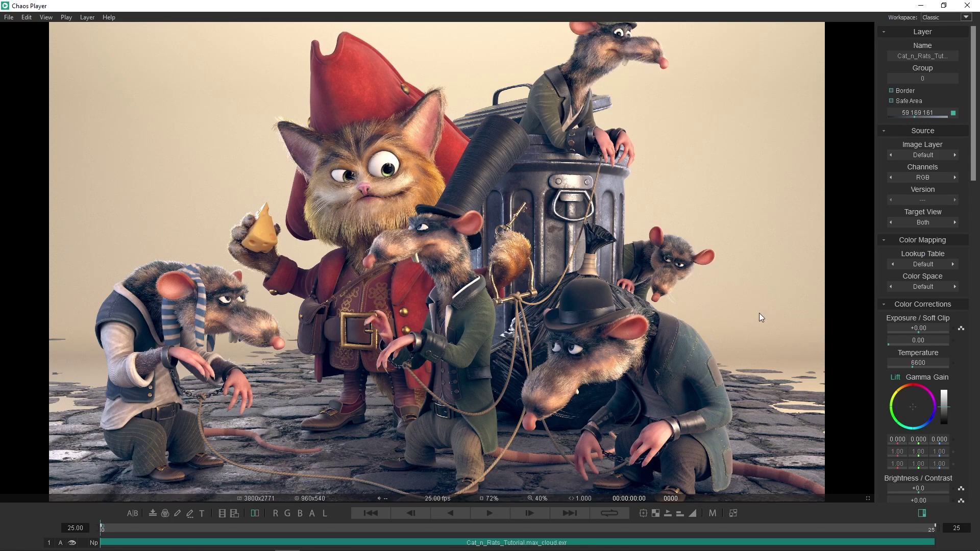
left_click(937, 154)
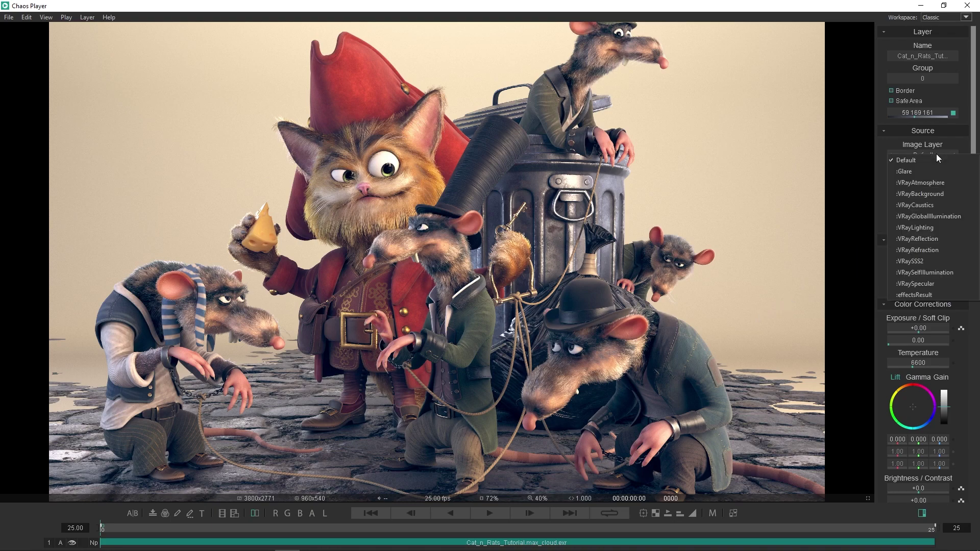
left_click(916, 172)
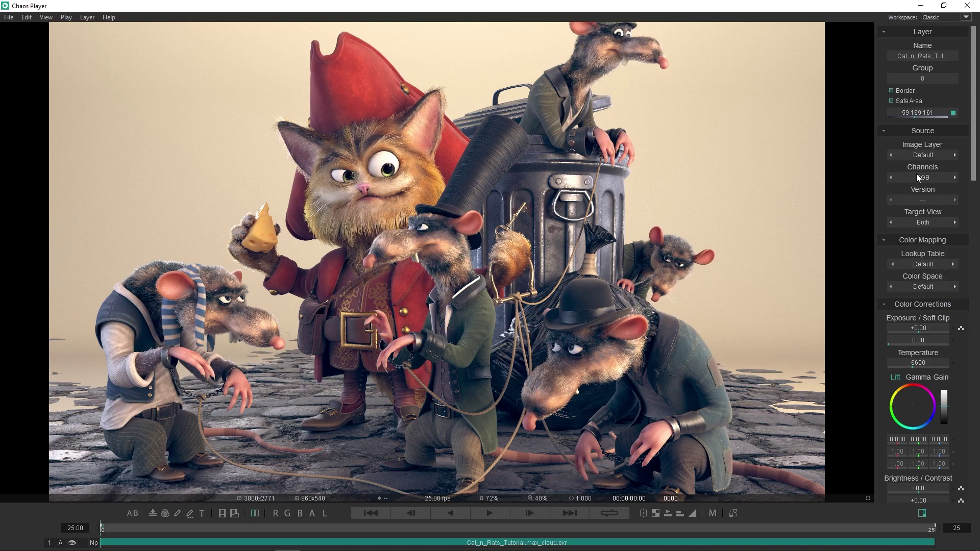
- Step through the GI, reflection, refraction and specular layers, ending on effectsResult
scroll(931, 154, "down", 3)
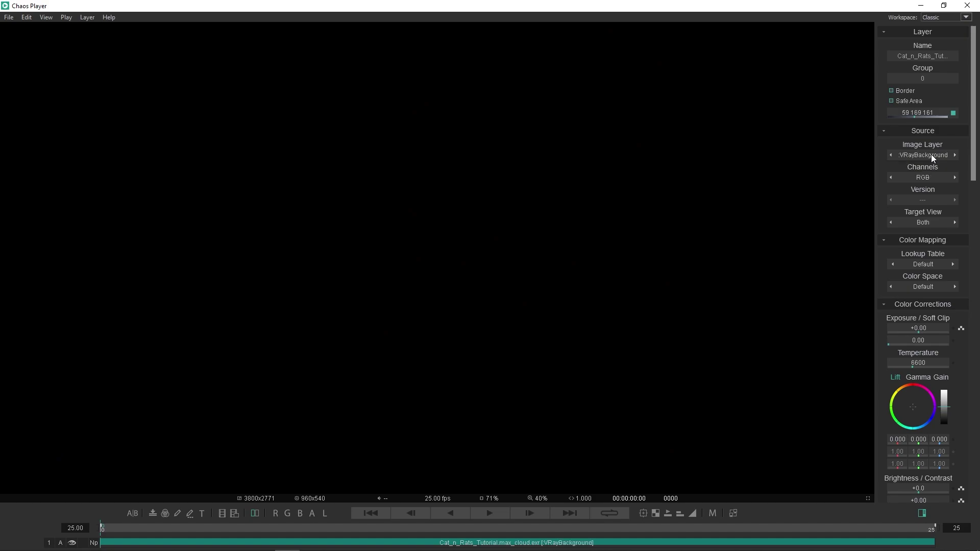
scroll(930, 154, "down", 1)
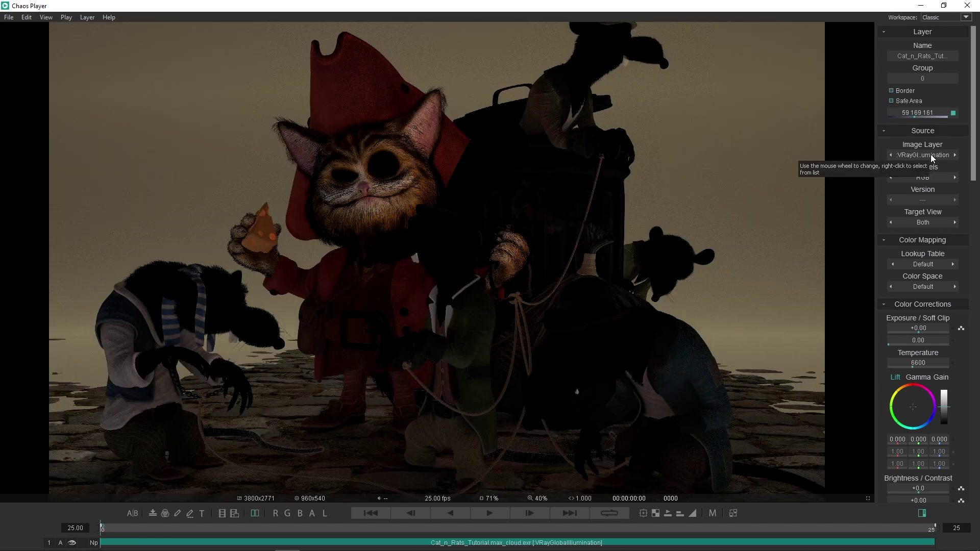
scroll(930, 154, "down", 1)
scroll(930, 154, "down", 1)
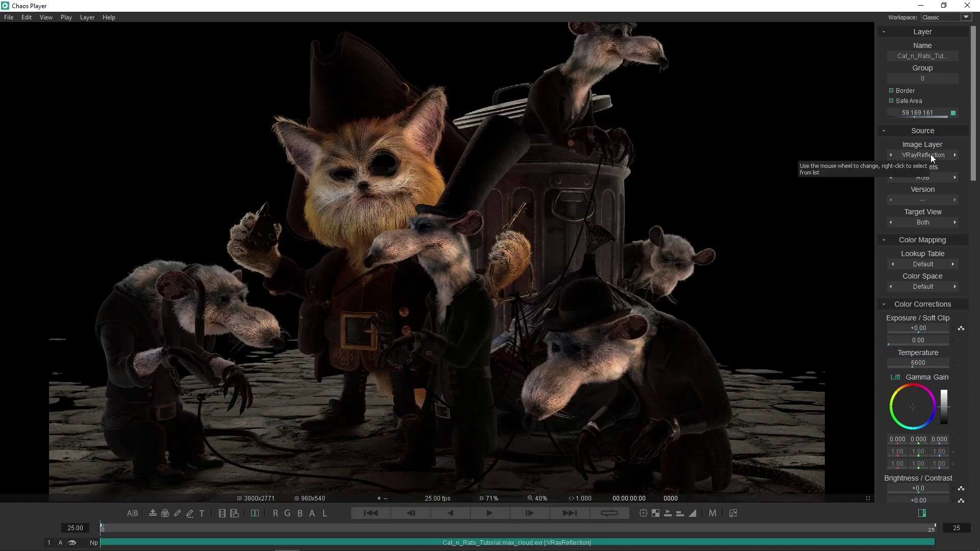
scroll(930, 154, "down", 1)
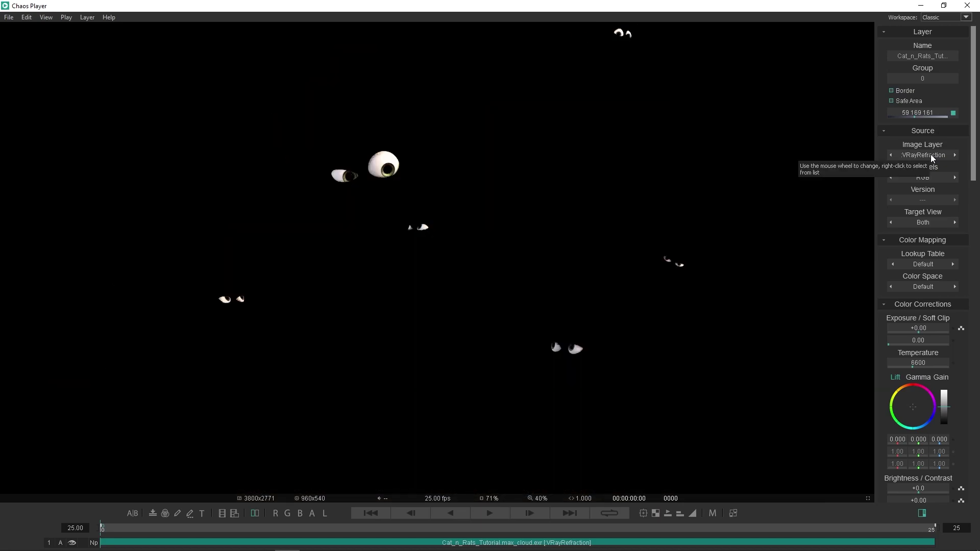
scroll(929, 154, "down", 1)
scroll(930, 154, "down", 1)
scroll(930, 154, "down", 1)
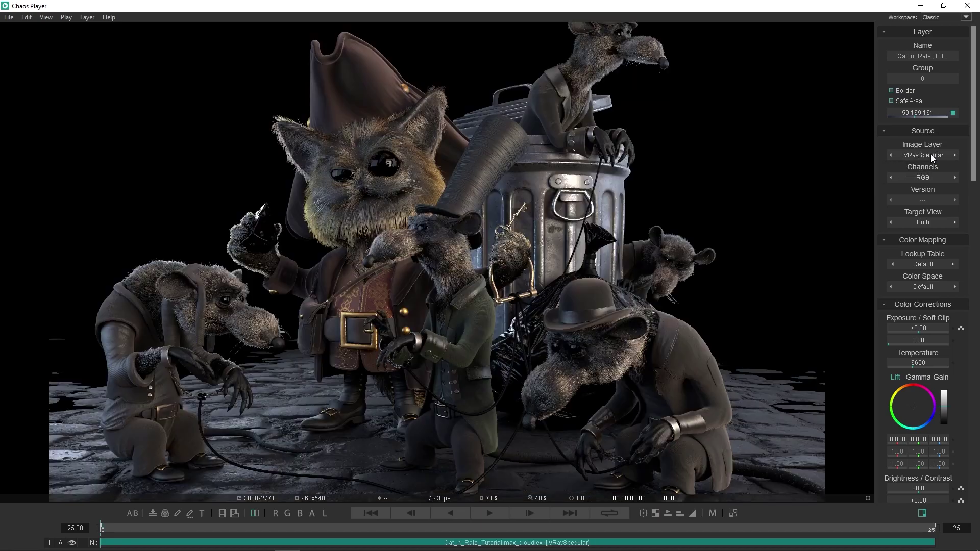
scroll(930, 154, "down", 1)
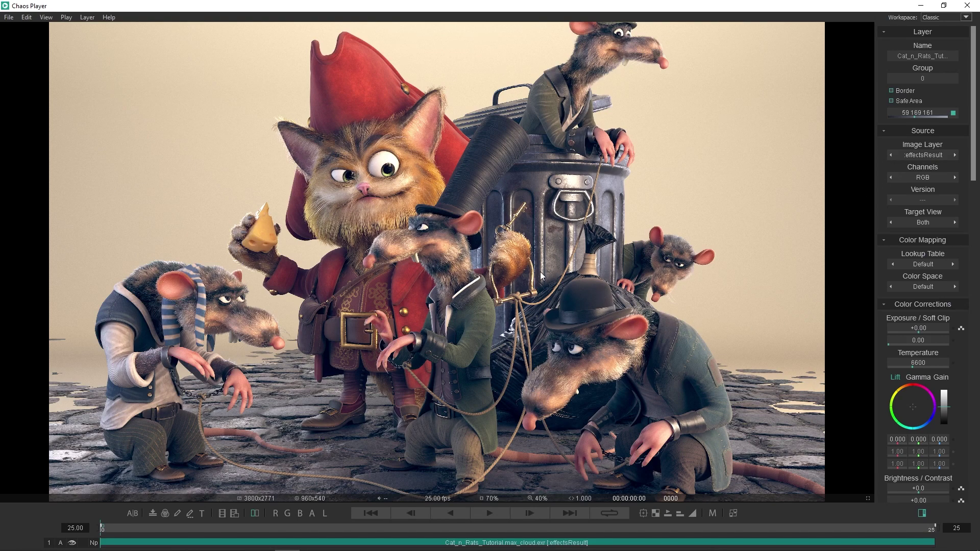
scroll(384, 216, "up", 5)
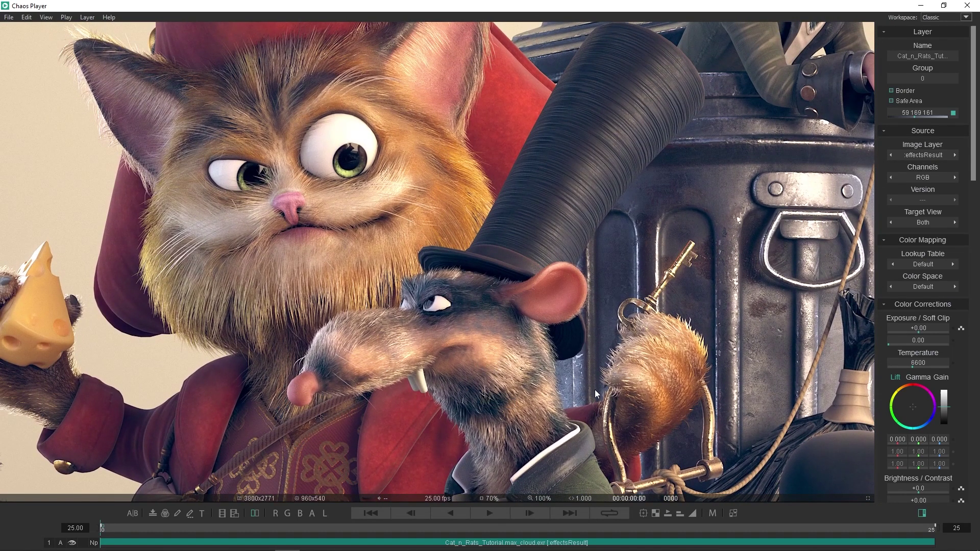
scroll(628, 360, "down", 1)
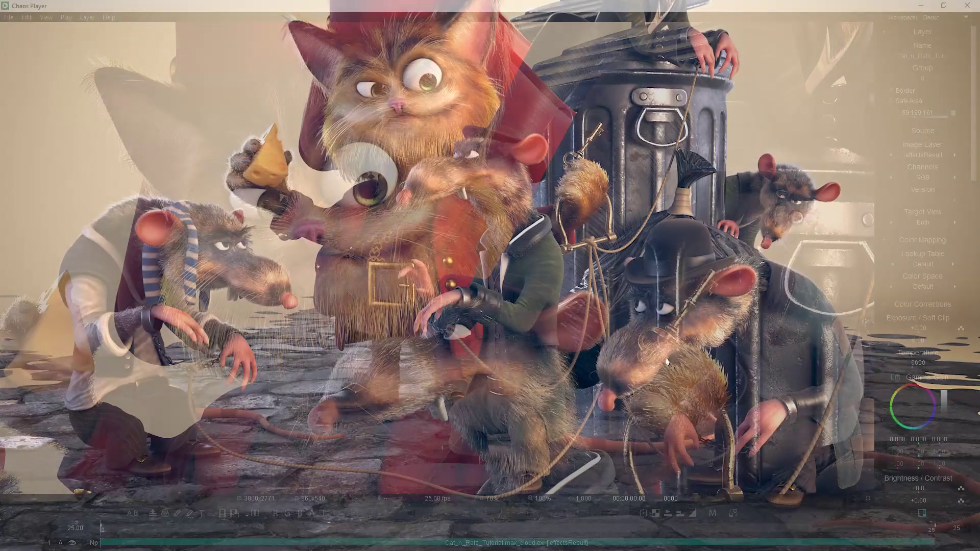